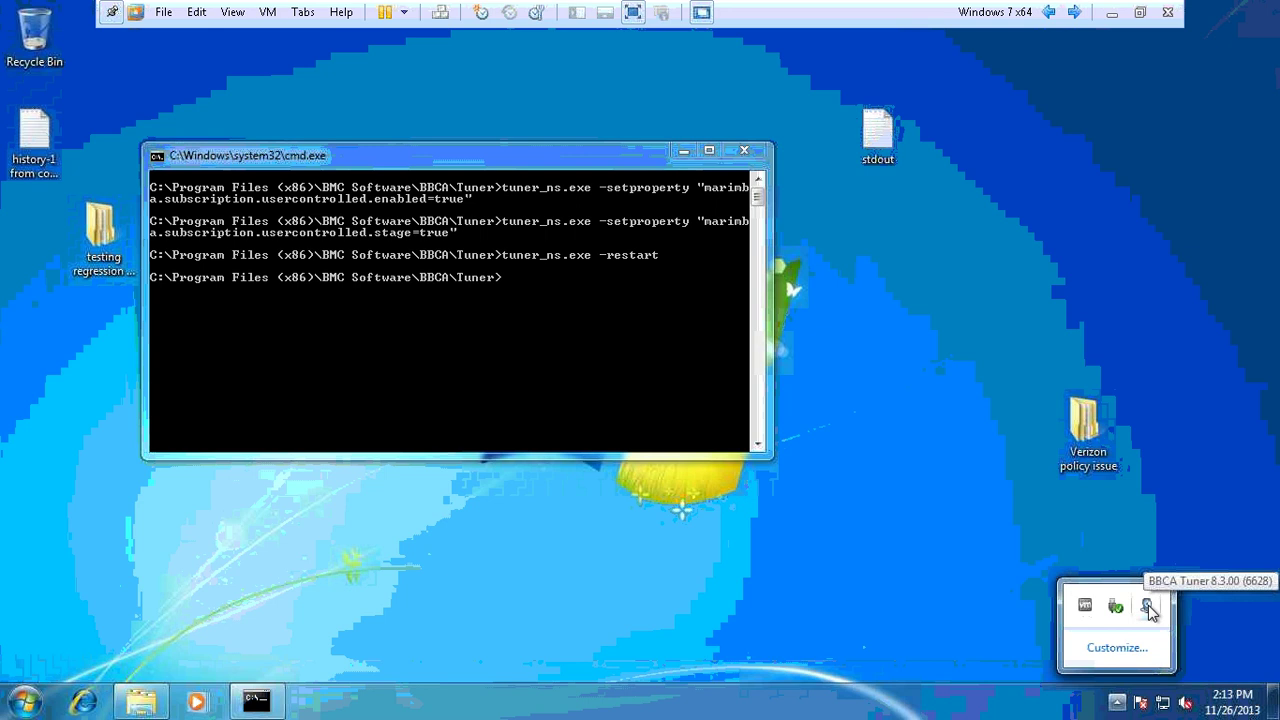
- Choose Manage from the BBCA Tuner tray menu to reach the Local Tuner login page
right_click(1149, 608)
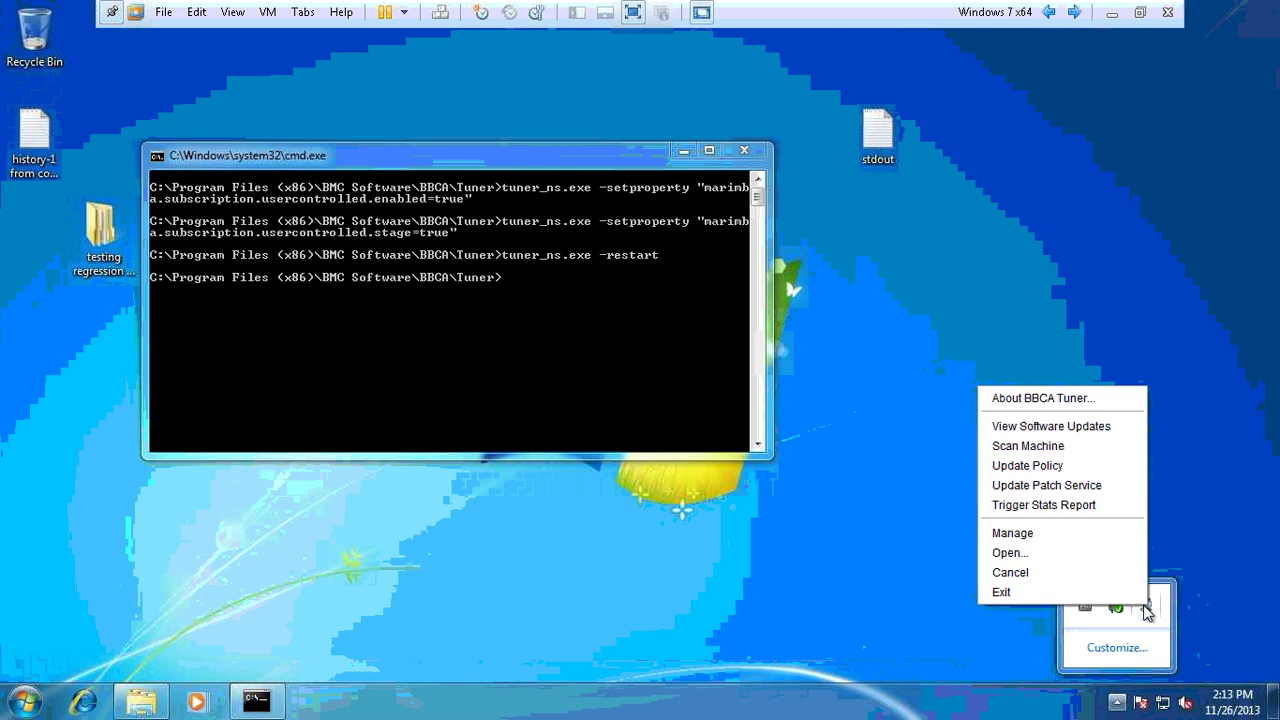
left_click(1034, 533)
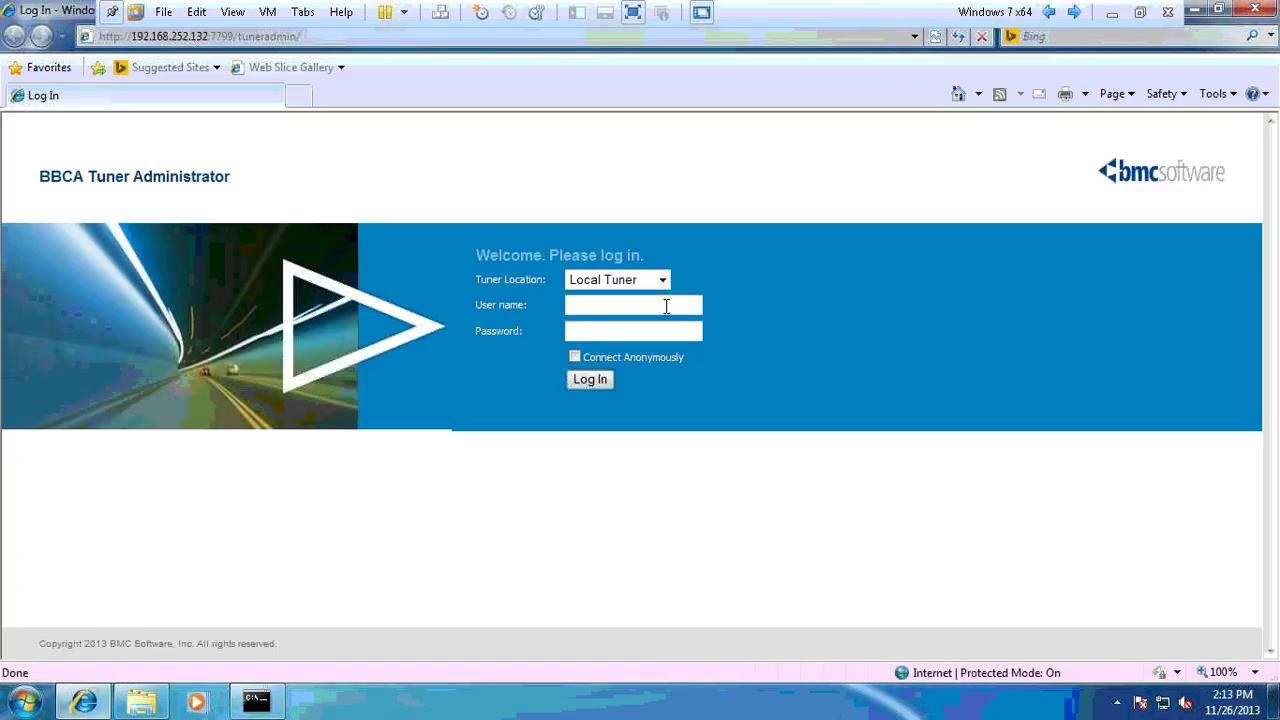
- Log in to the local tuner with the admin user name
type("admin")
key("Return")
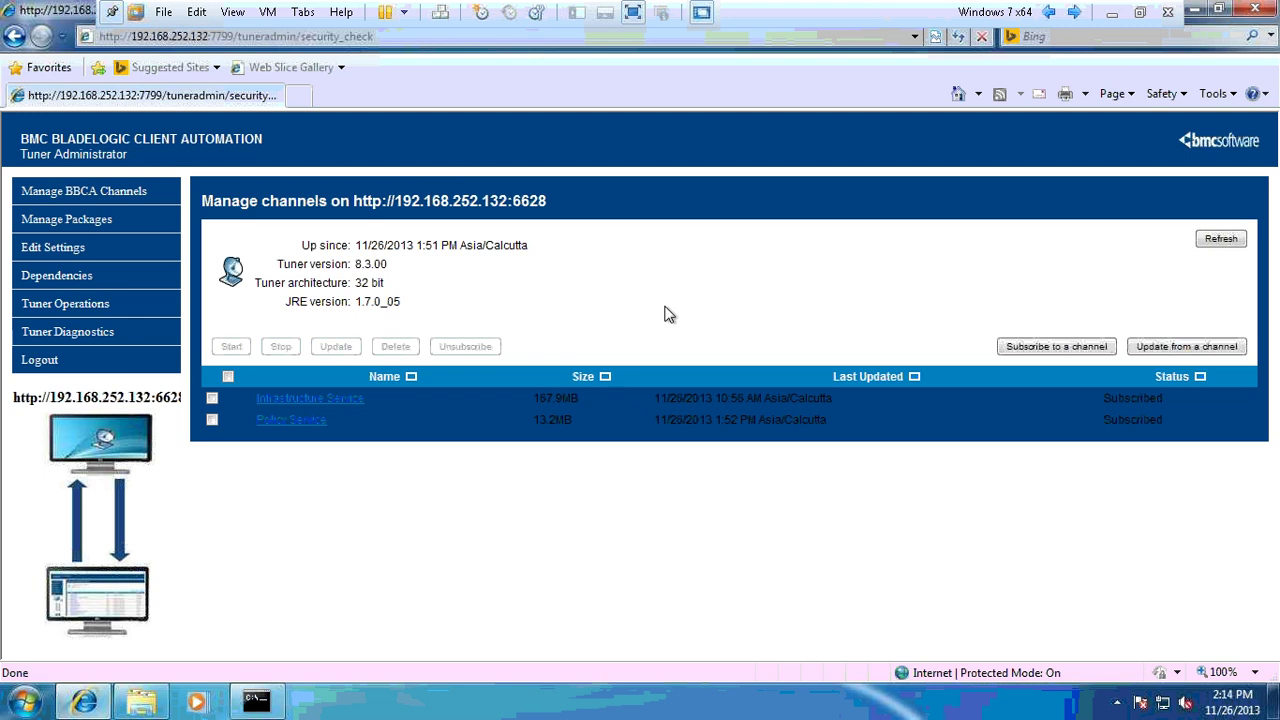
- Start the Policy Service channel and refresh the list until new software is announced
left_click(214, 420)
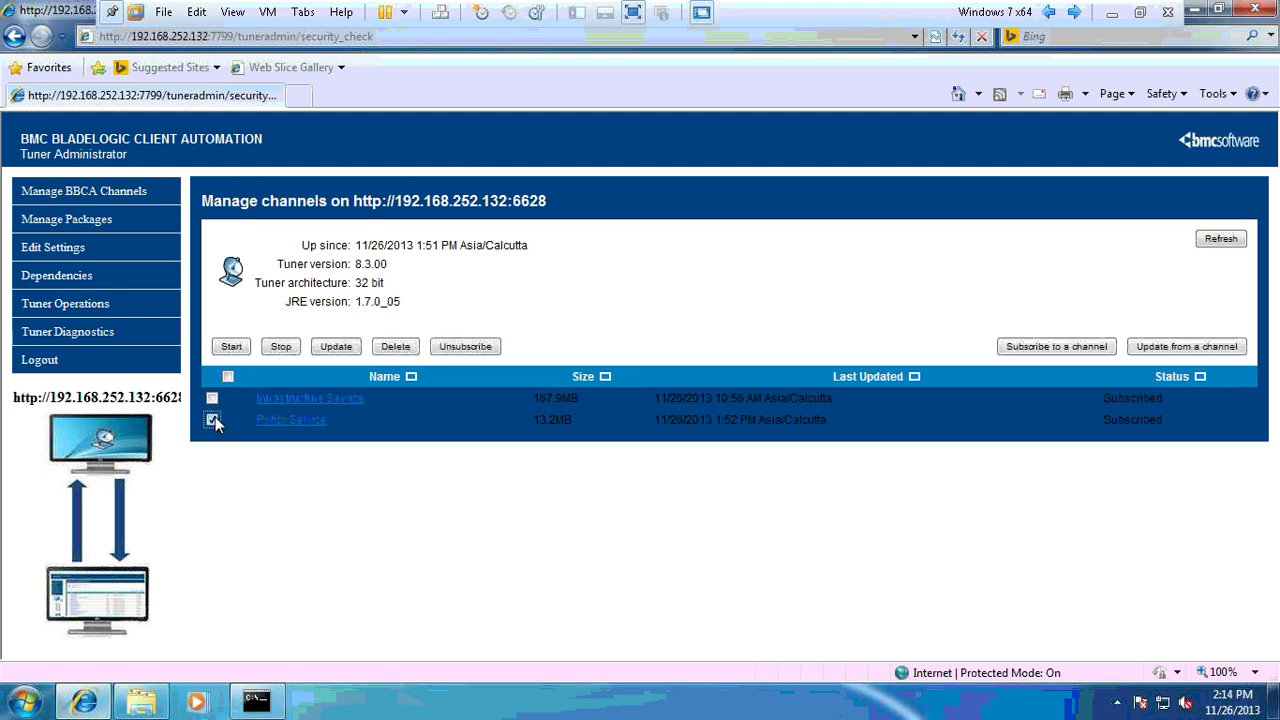
left_click(230, 350)
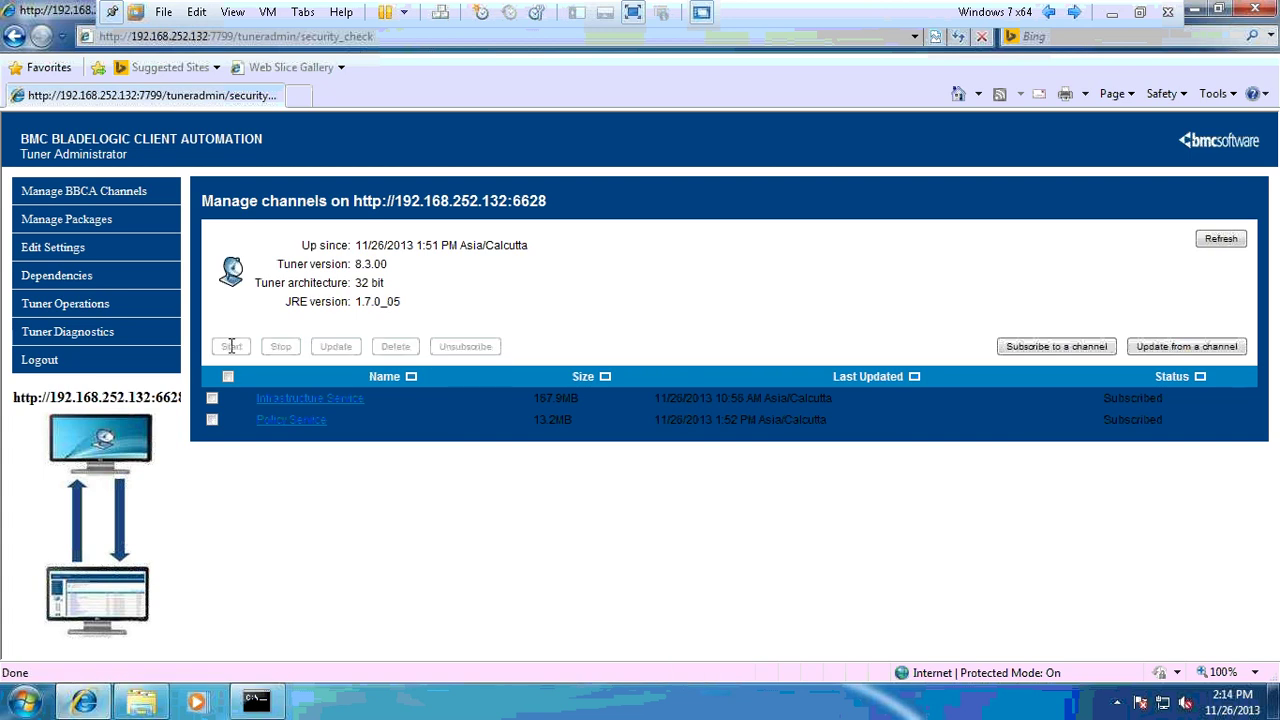
left_click(1238, 241)
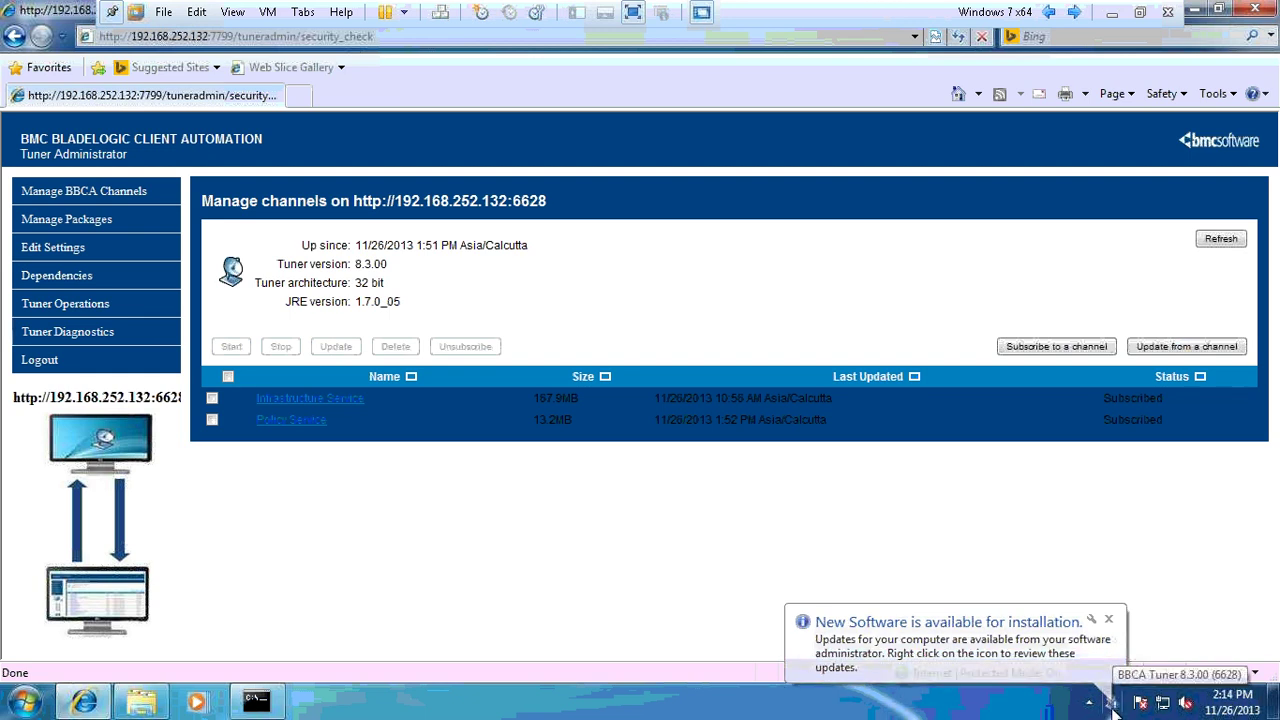
- Show the available software updates from the hidden BBCA Tuner tray icon
right_click(1056, 704)
left_click(838, 706)
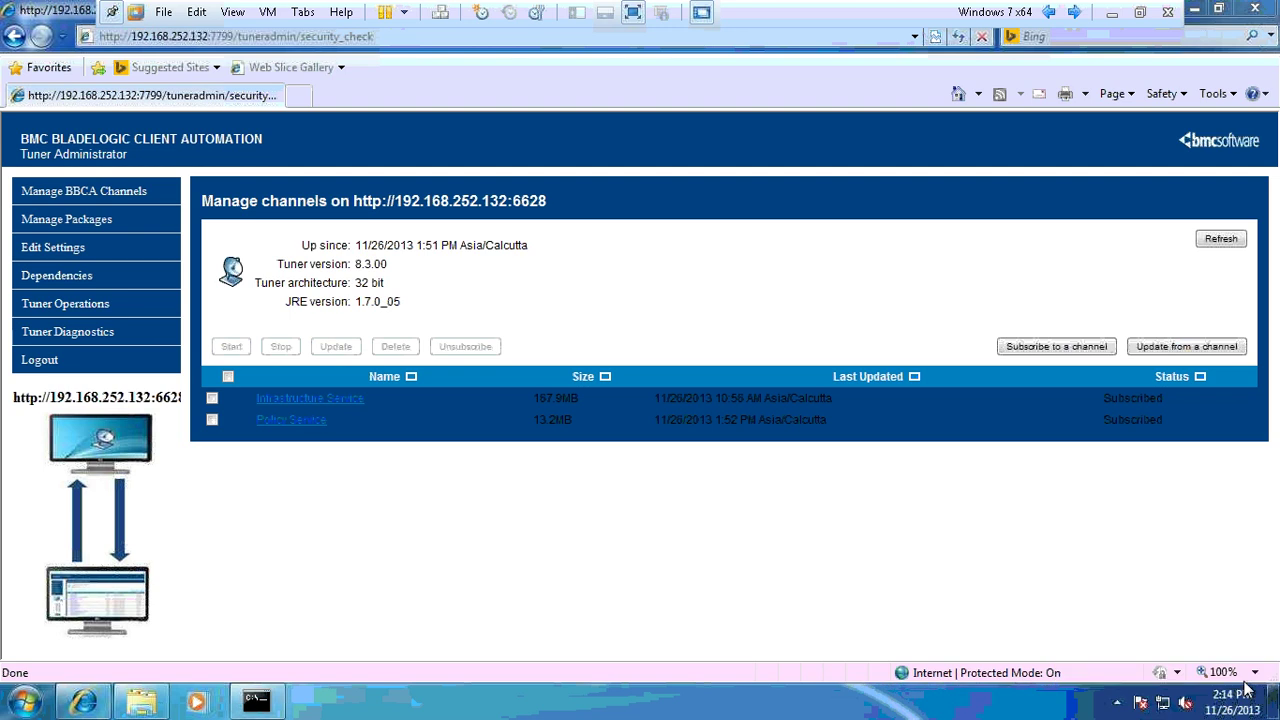
left_click(1117, 703)
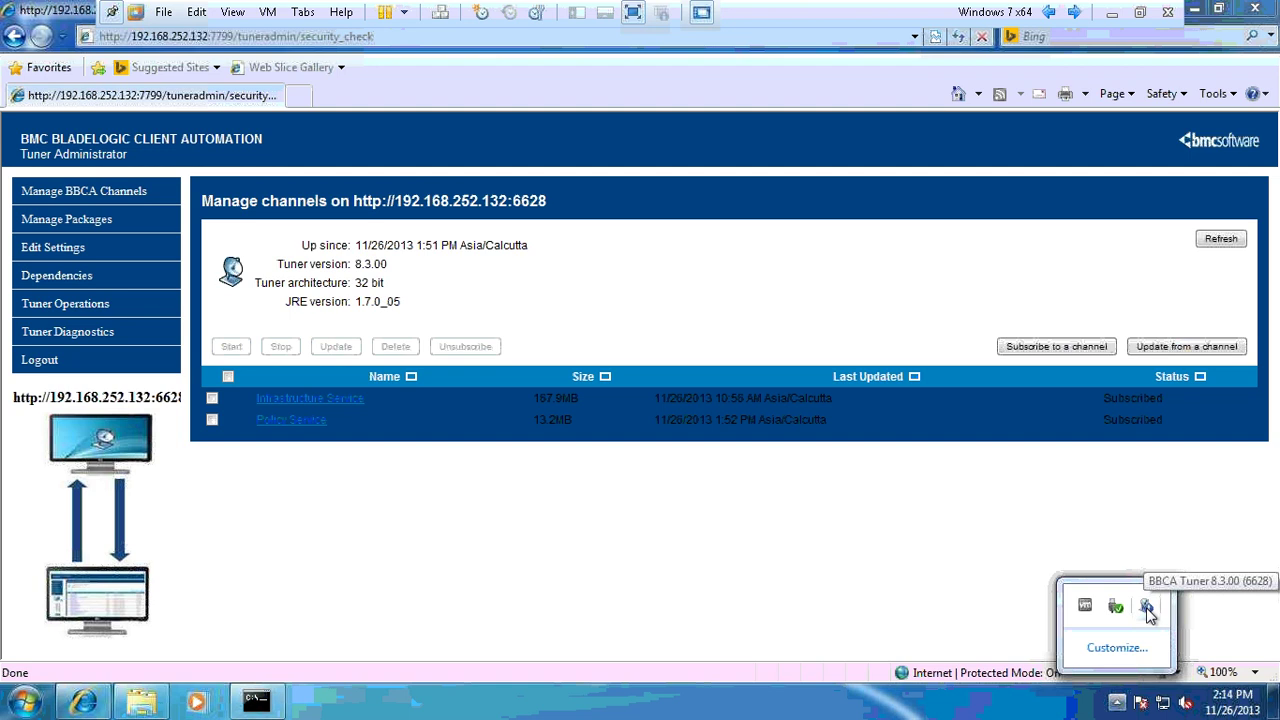
right_click(1147, 610)
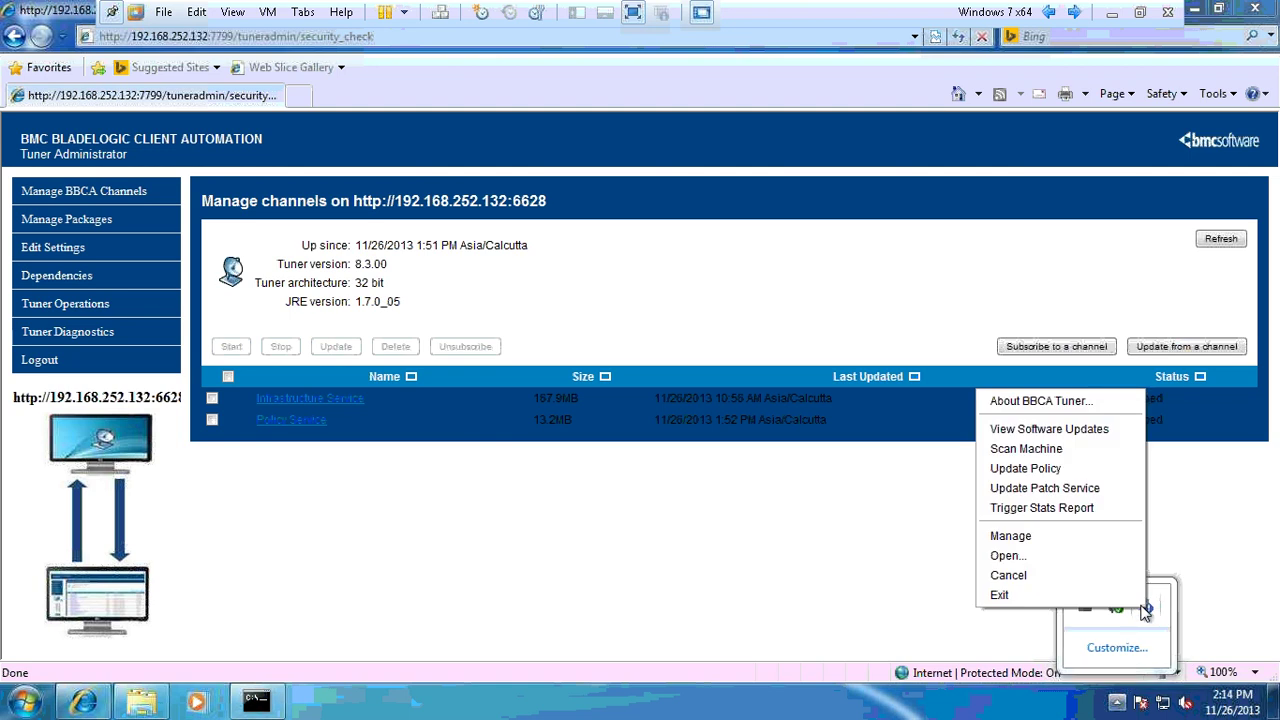
left_click(1048, 430)
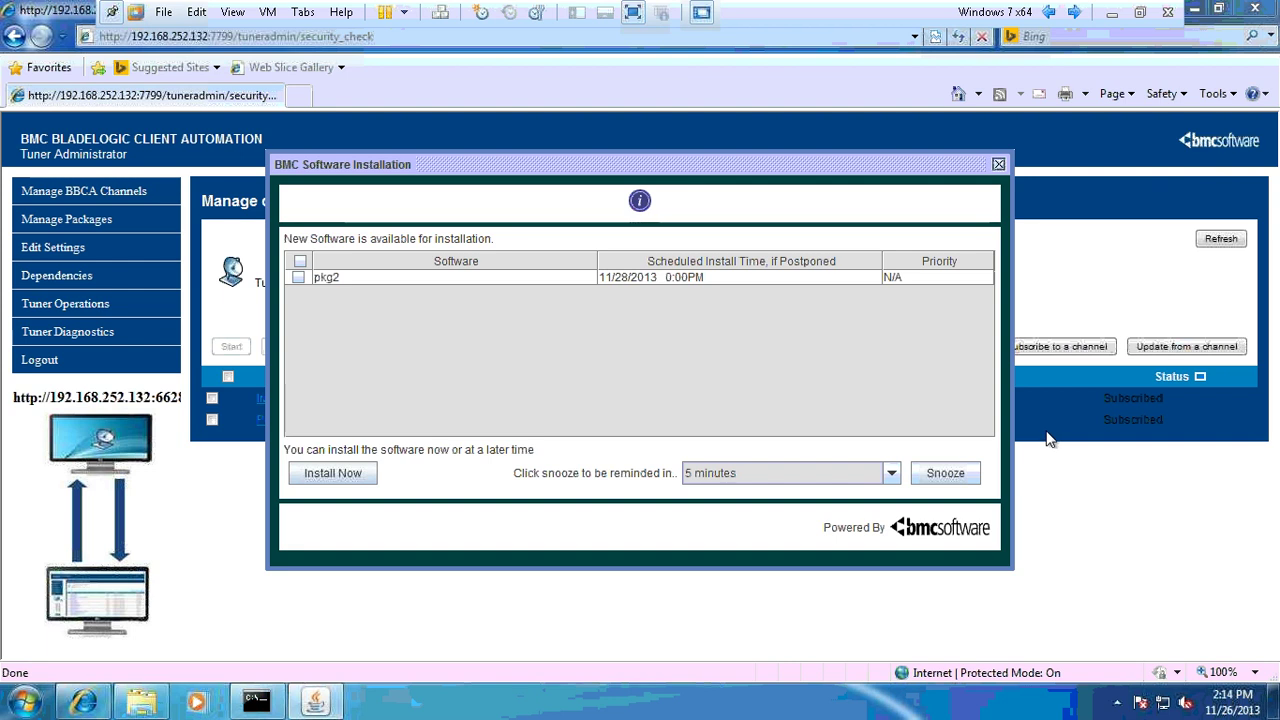
- Install pkg2 immediately and minimize the virtual machine window
left_click(302, 281)
left_click(333, 474)
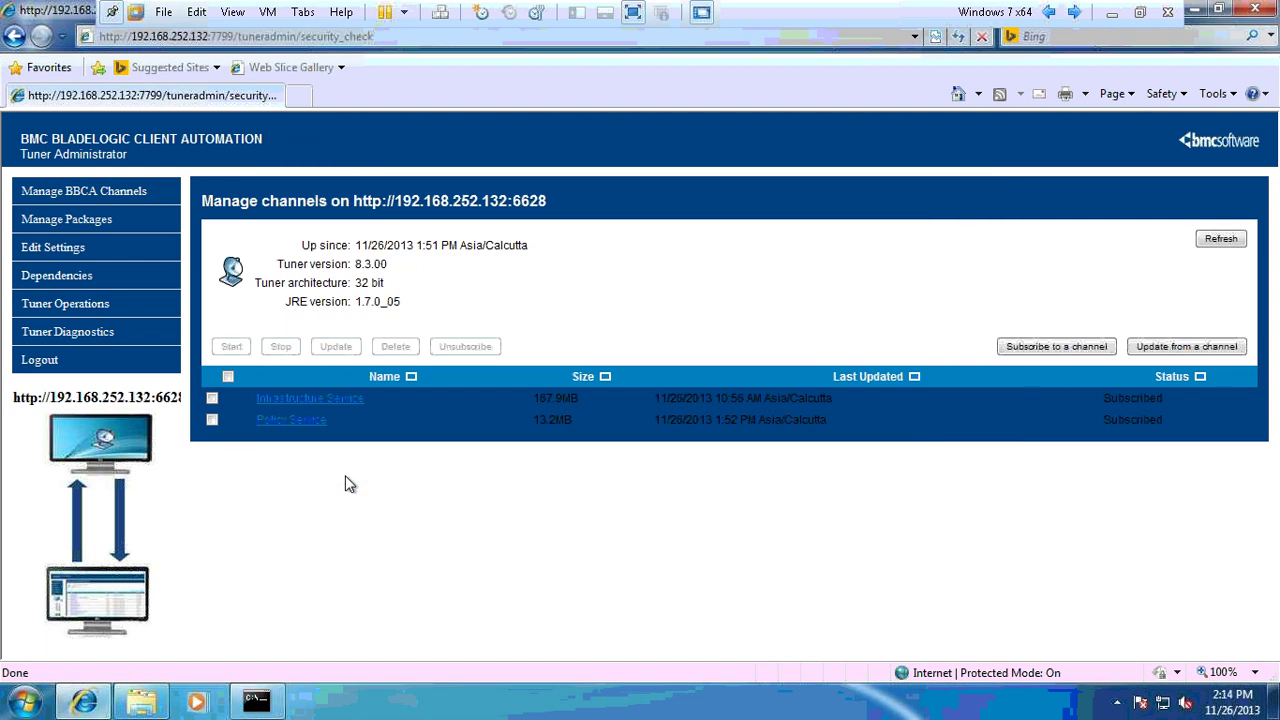
left_click(1113, 16)
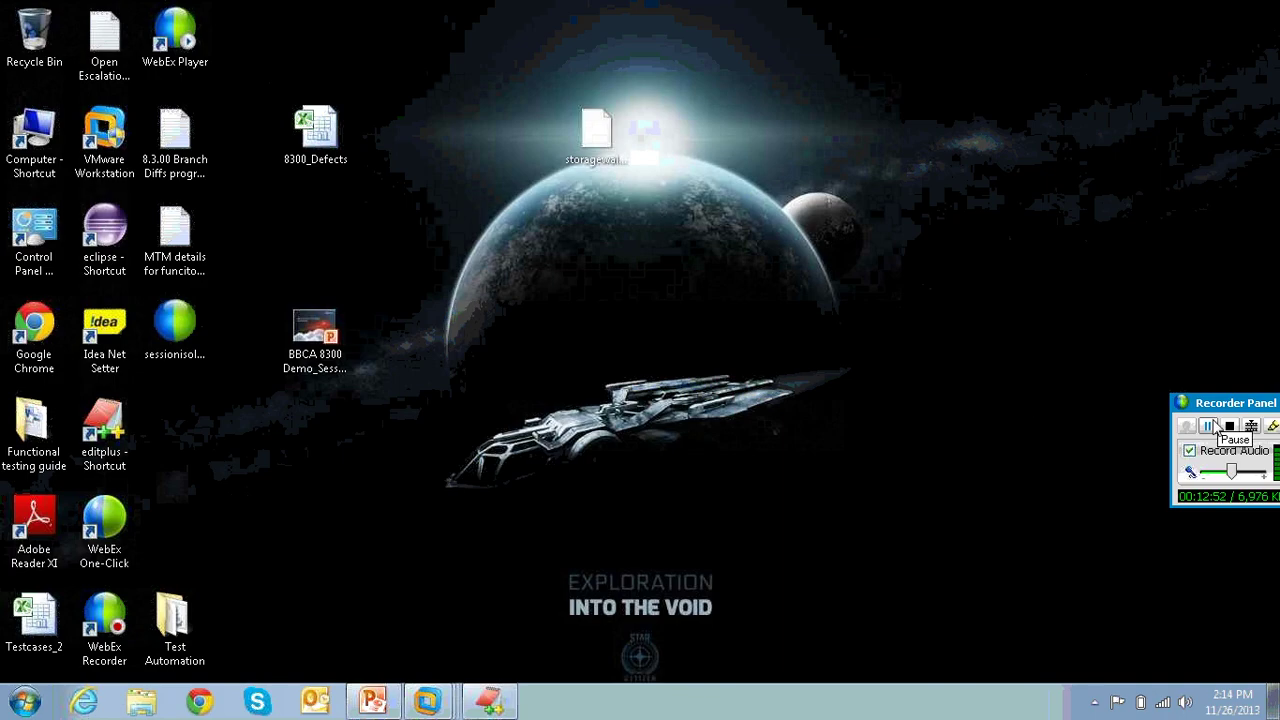
mouse_move(427, 700)
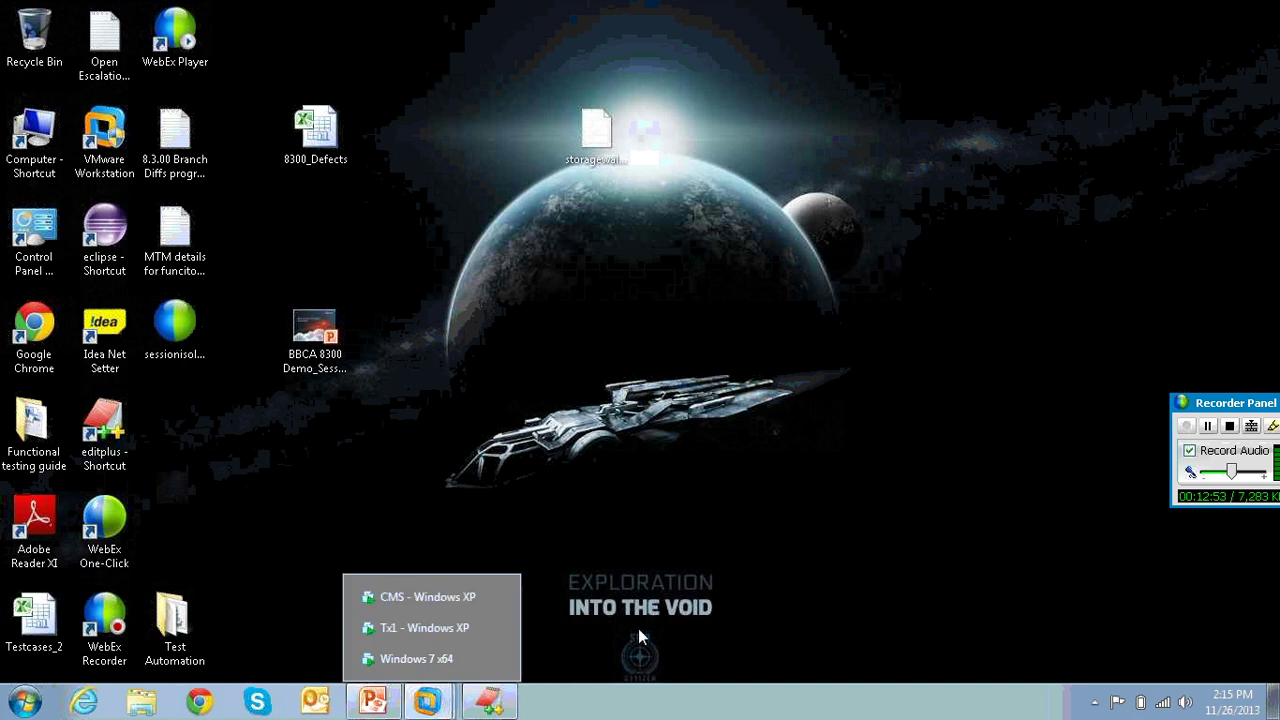
left_click(446, 662)
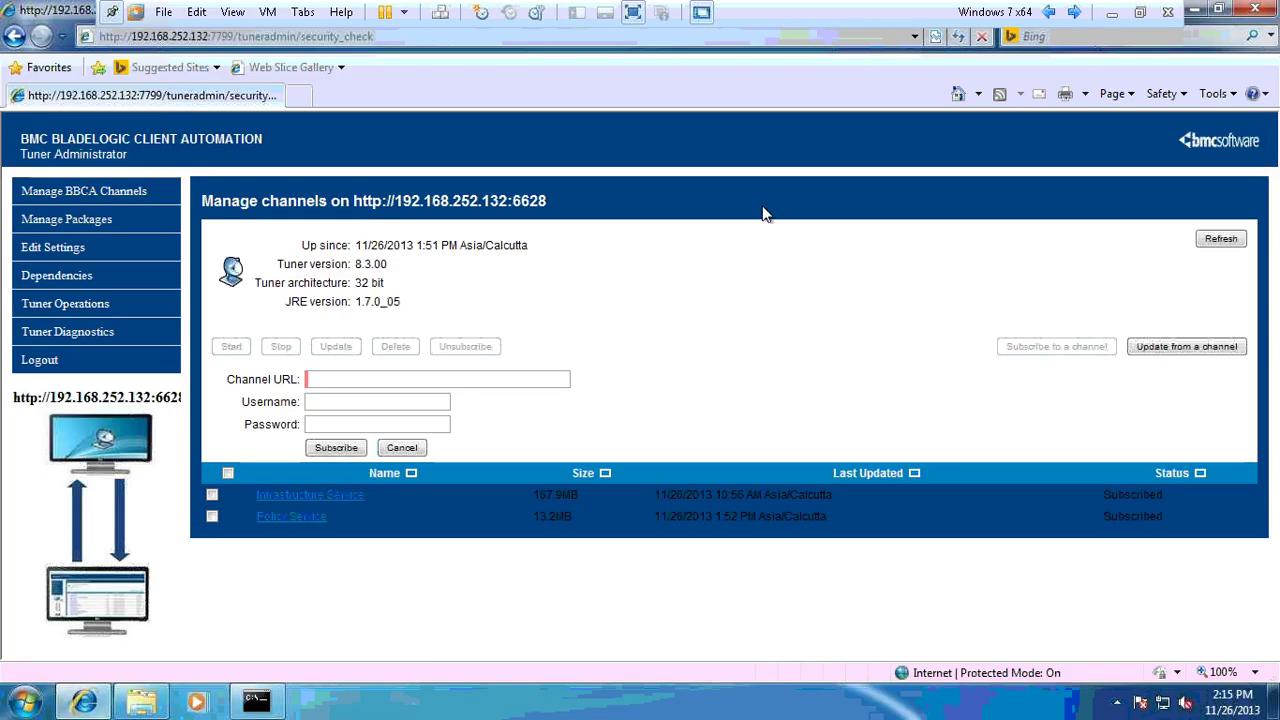
type("http://19")
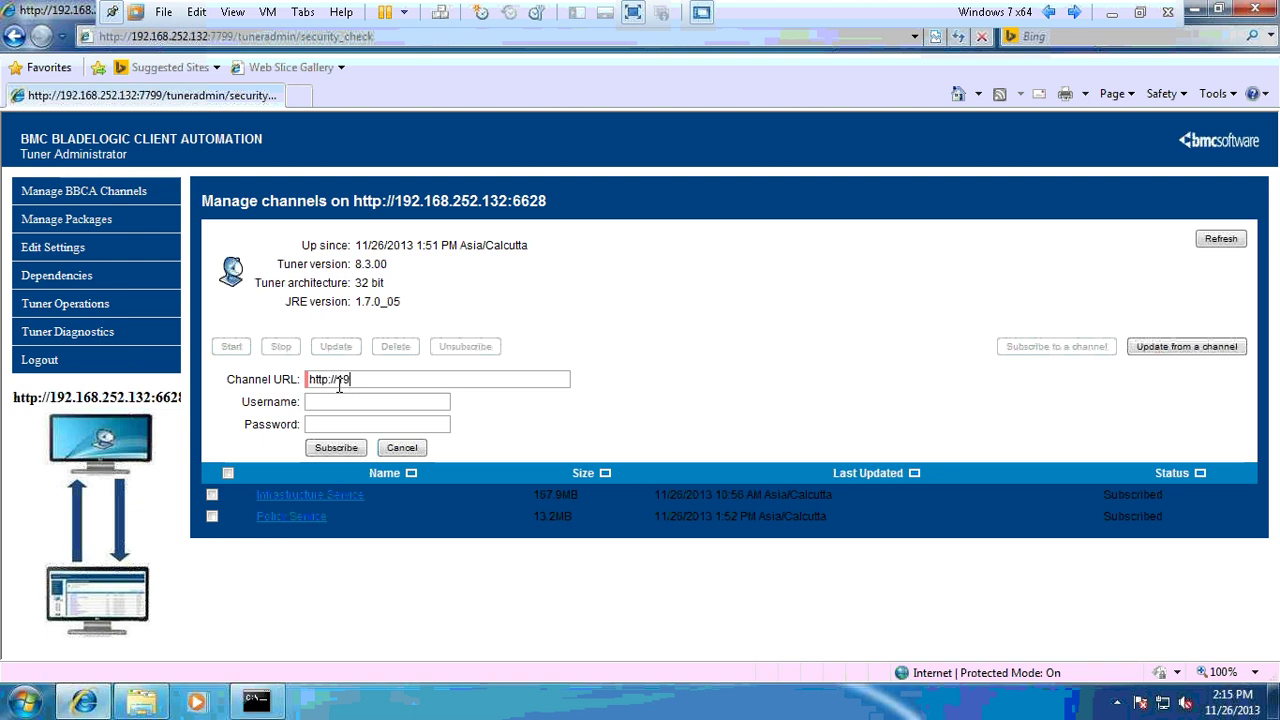
type("2.252.130")
left_click(1111, 12)
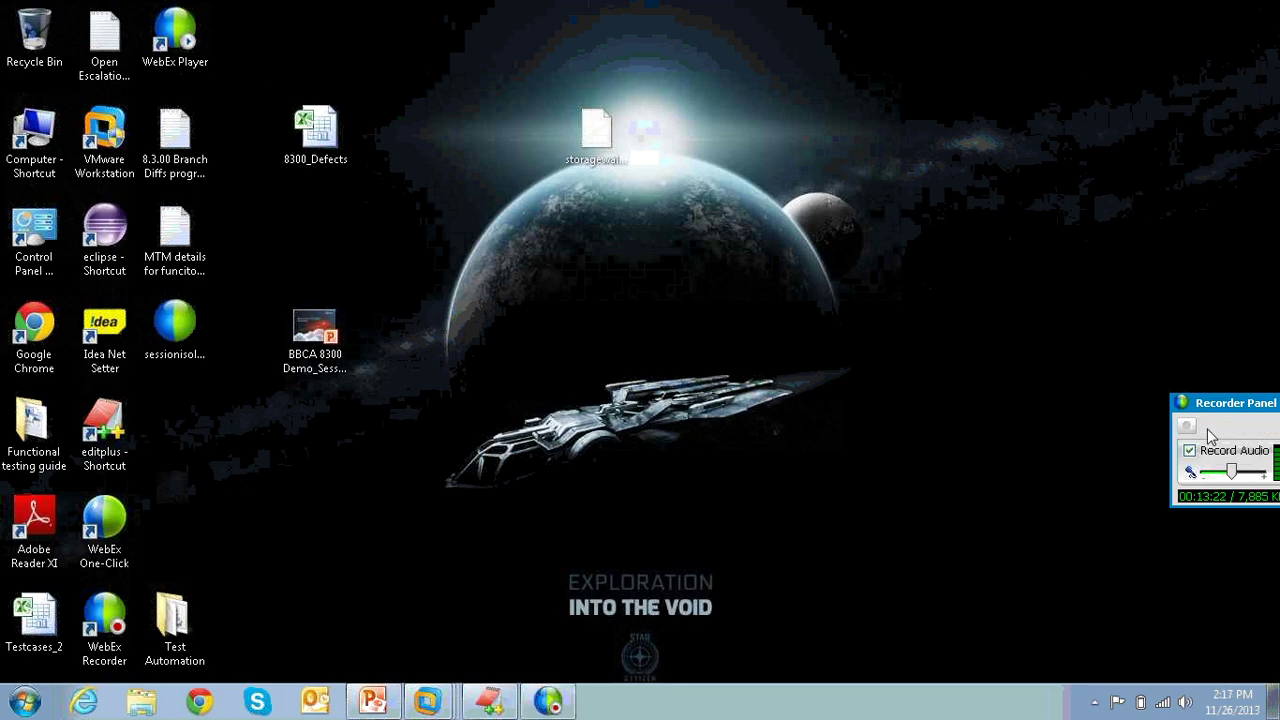
- Run the pkg1 Application Installer through Next and Finish so it installs completely
mouse_move(428, 702)
left_click(425, 658)
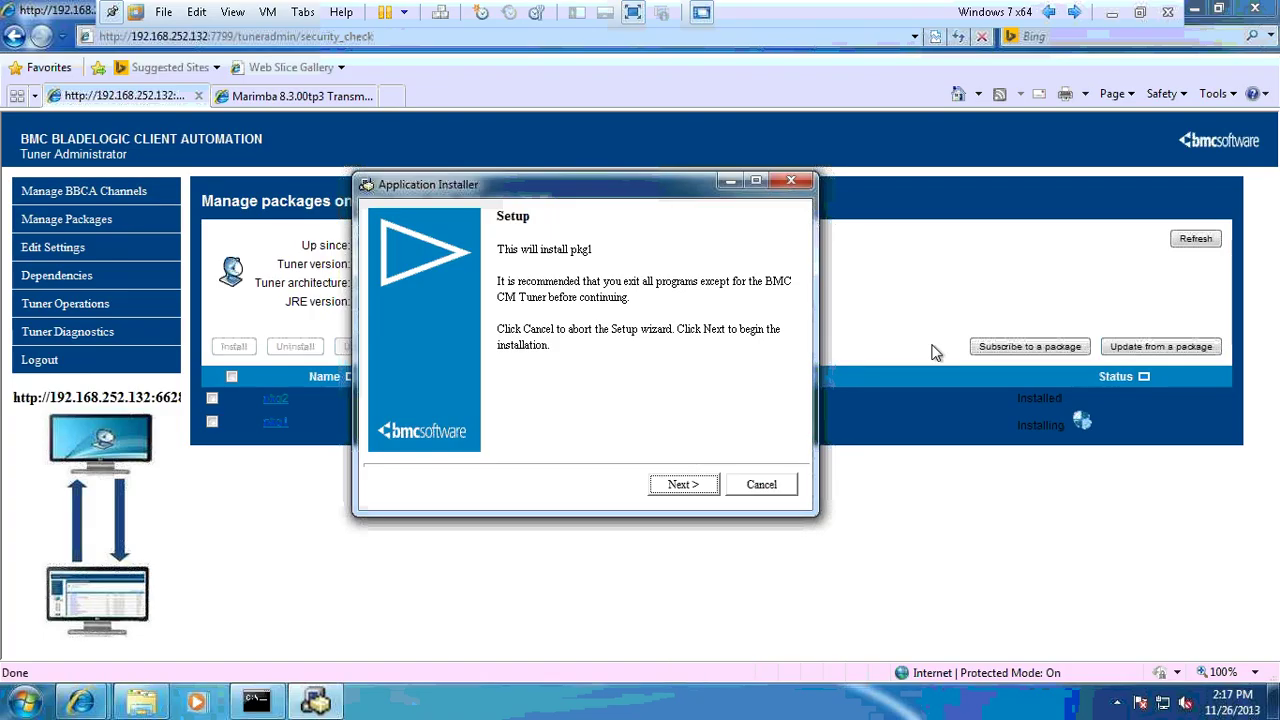
left_click(683, 486)
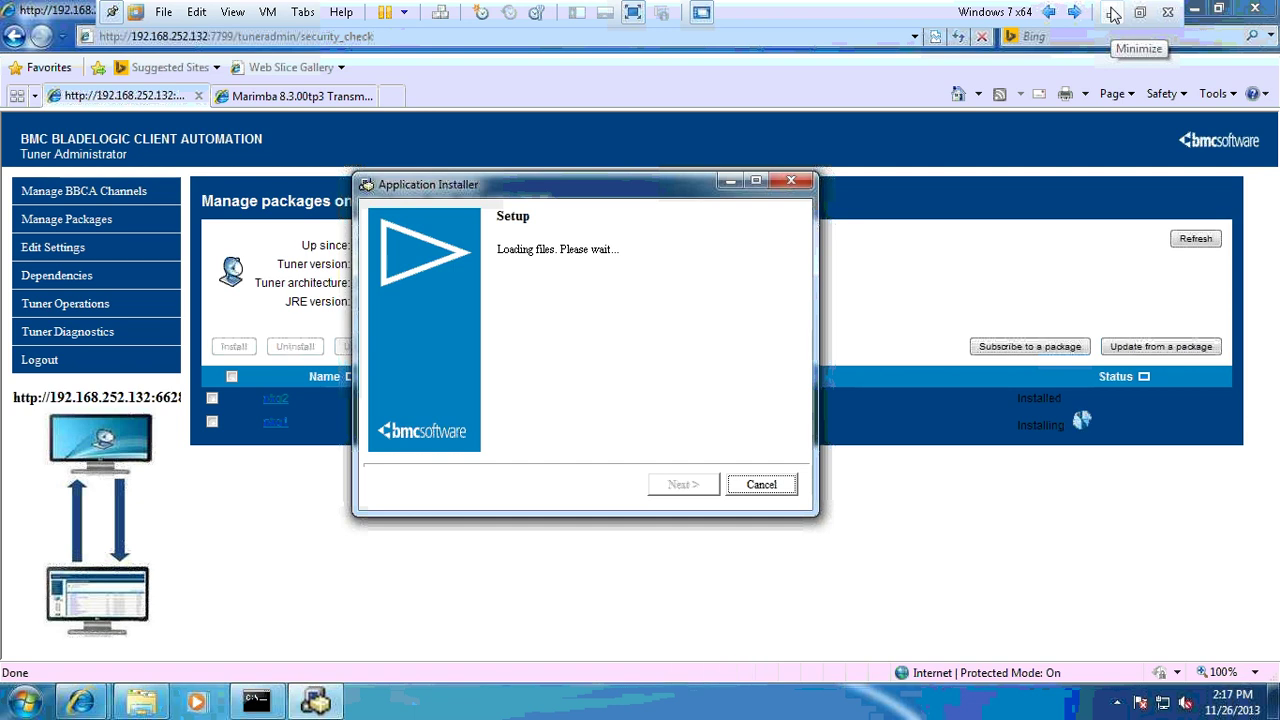
left_click(1113, 12)
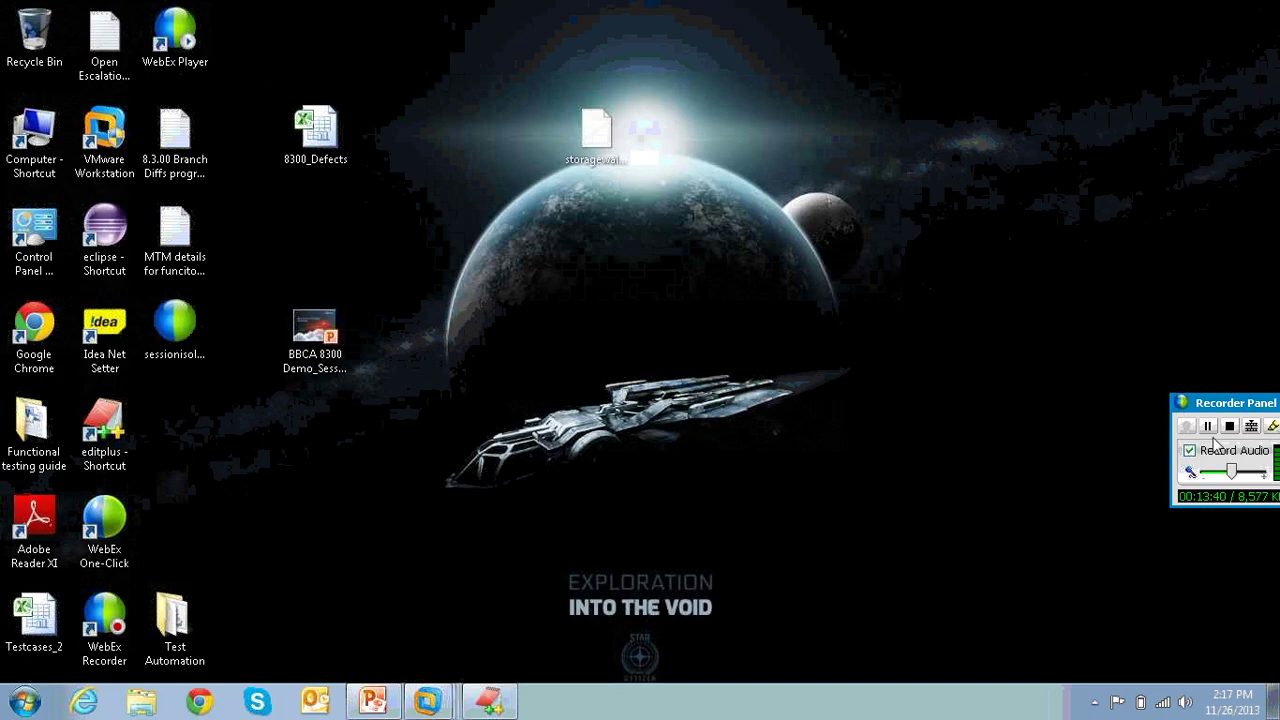
mouse_move(425, 698)
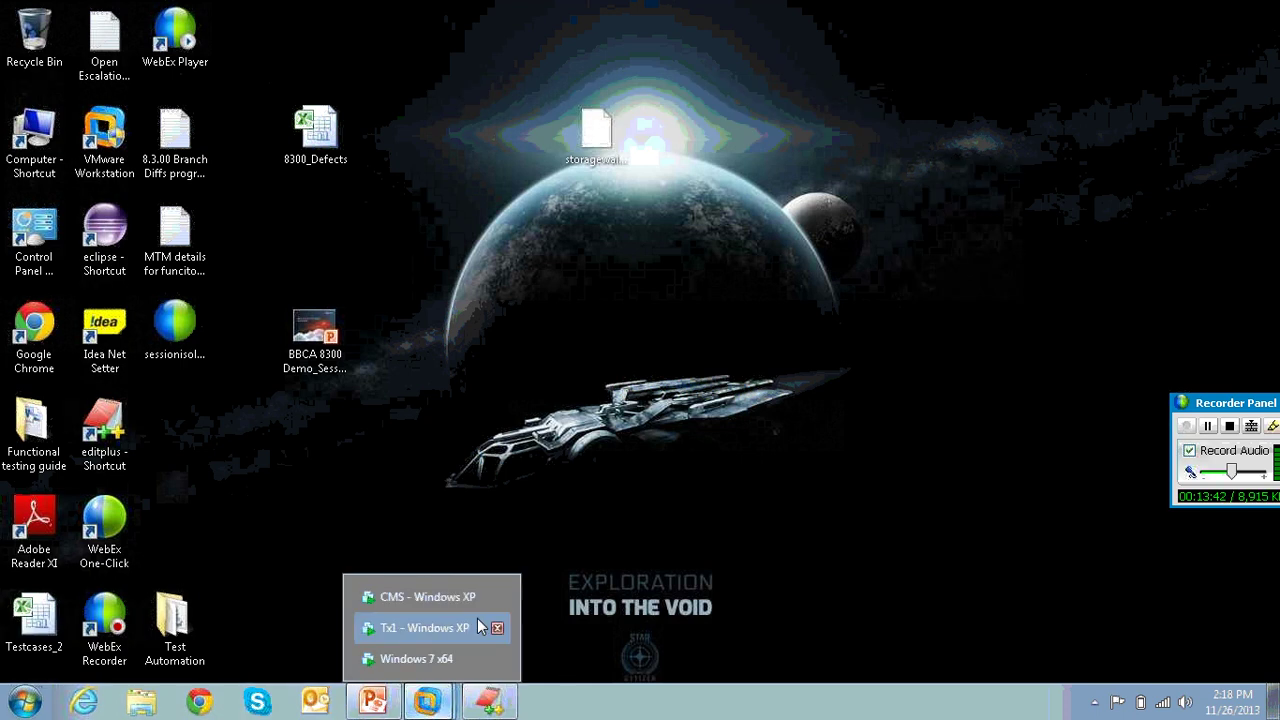
left_click(435, 656)
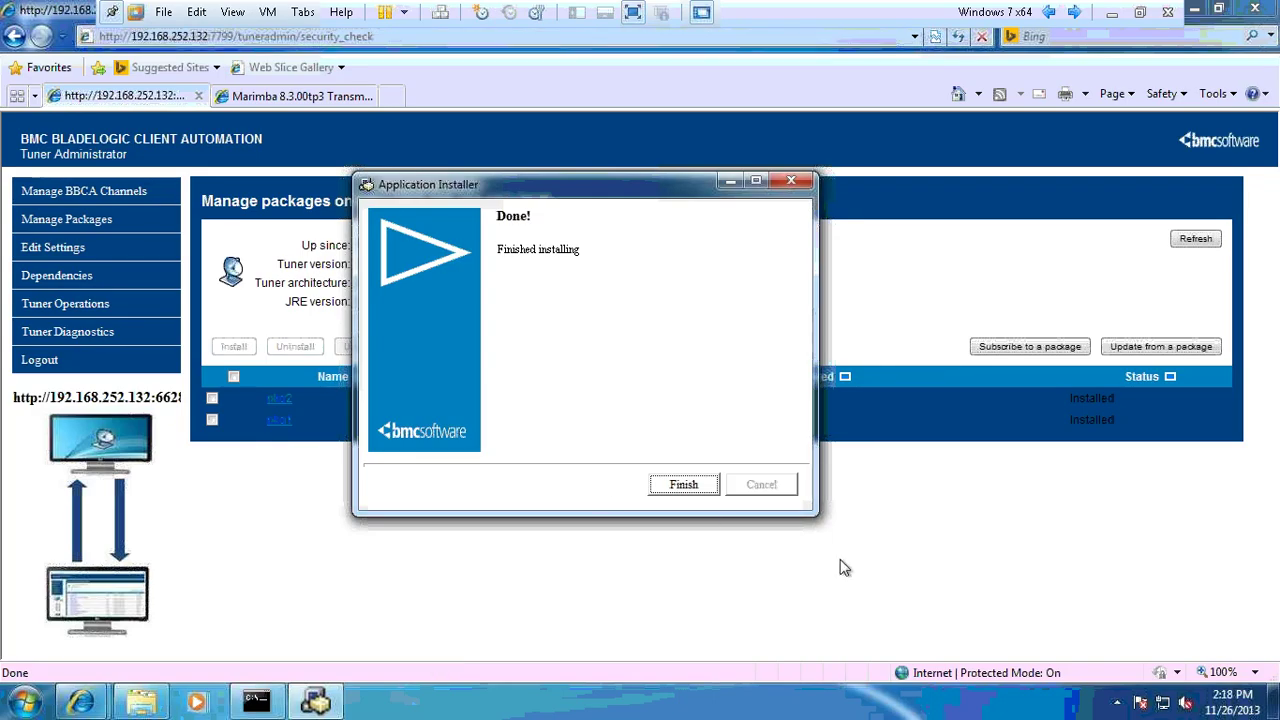
left_click(696, 487)
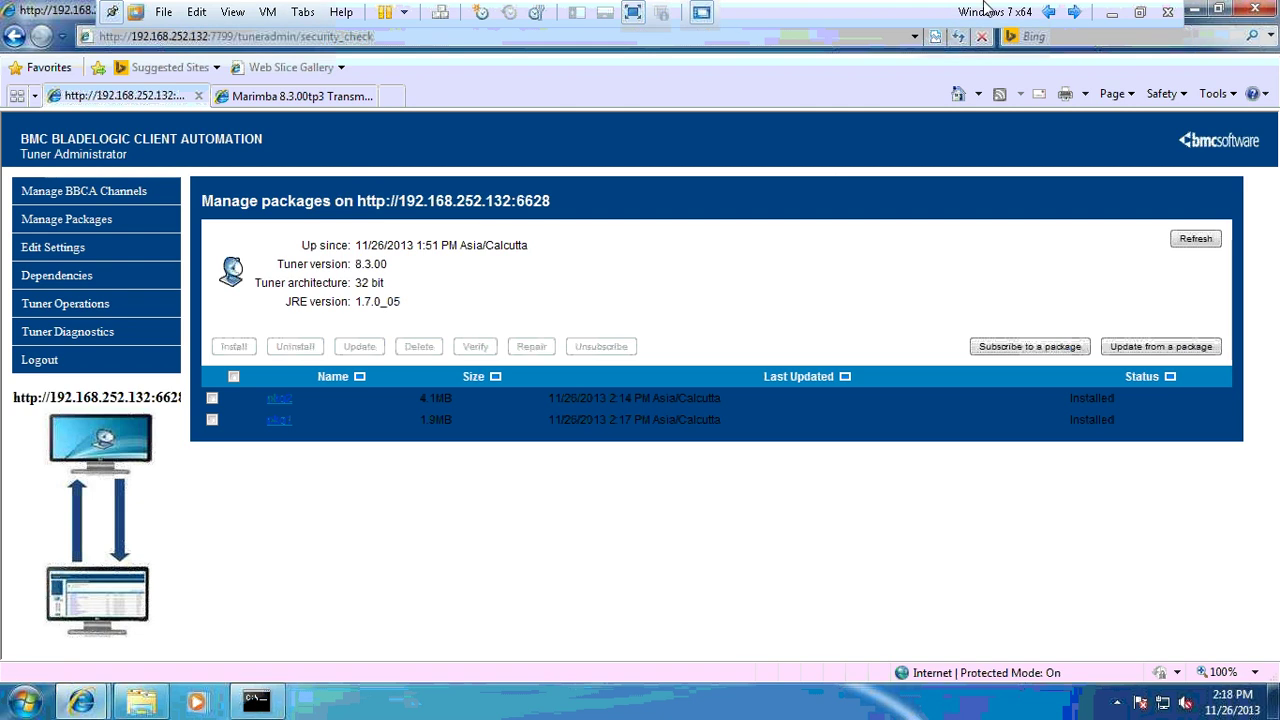
- Open the Restart Required dialog's reboot details for pkg4, review them, and close them
left_click(1113, 12)
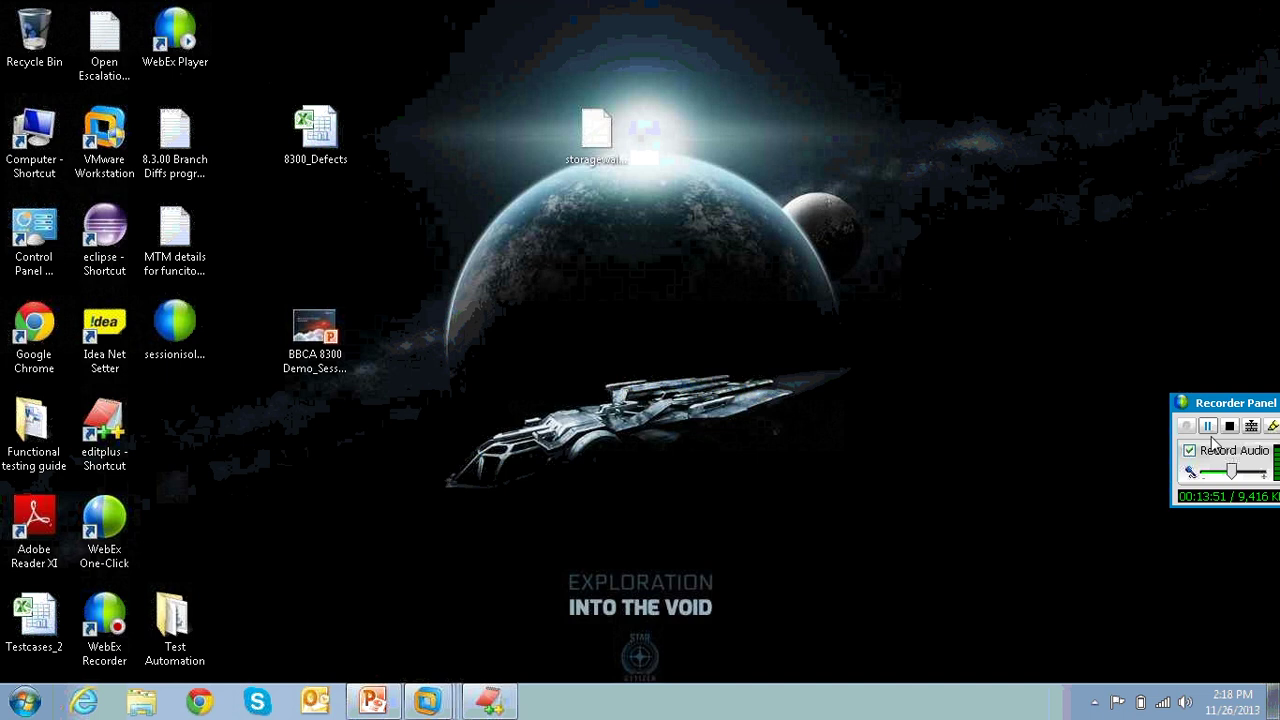
mouse_move(427, 700)
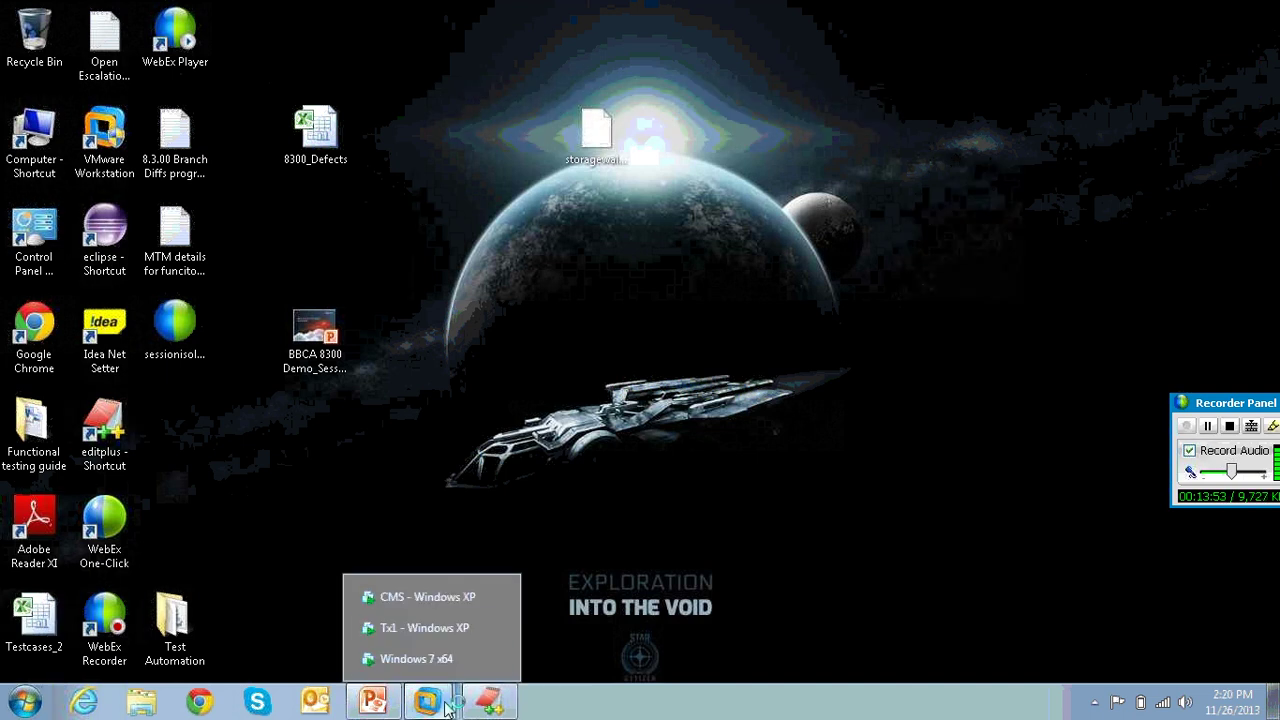
left_click(420, 655)
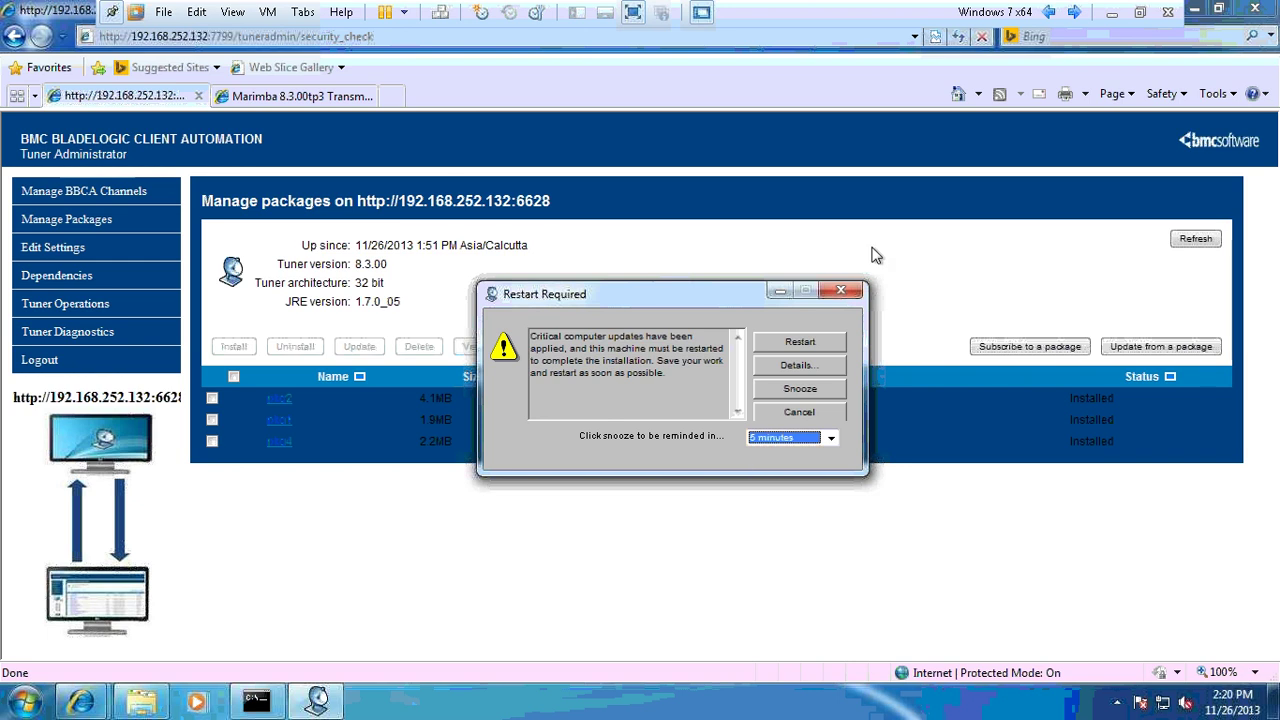
left_click_drag(637, 298, 840, 233)
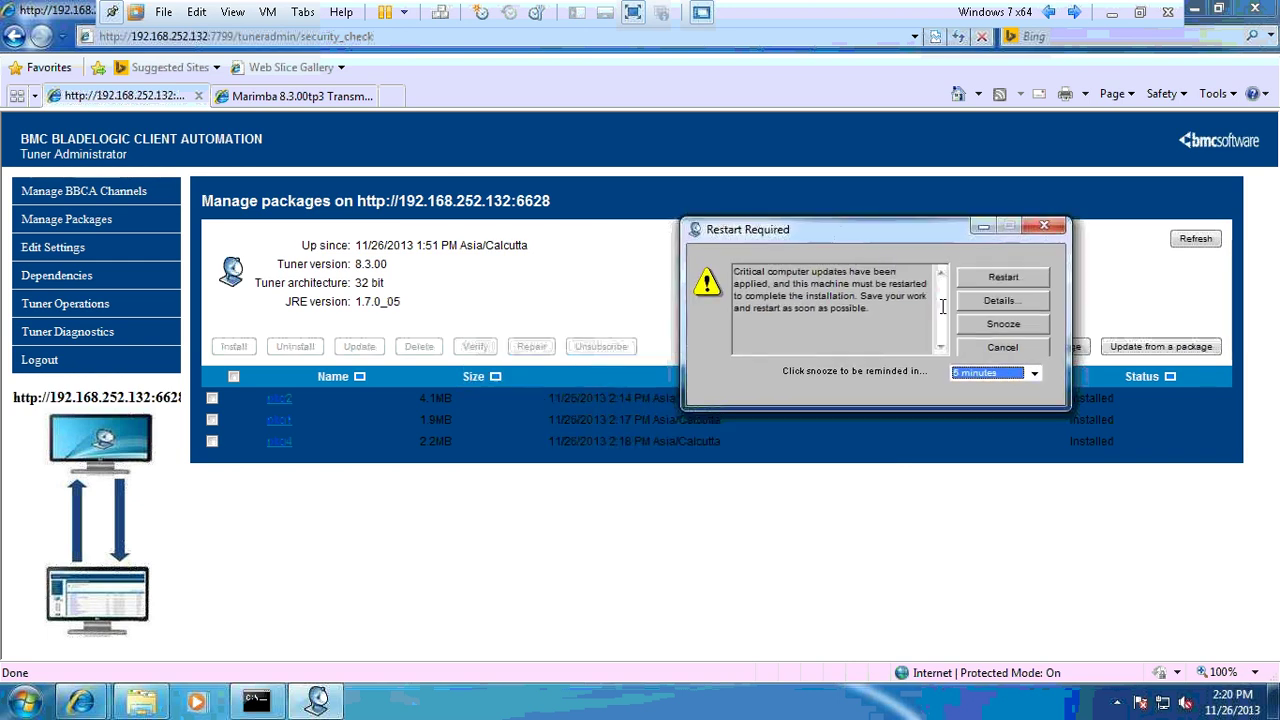
left_click(998, 300)
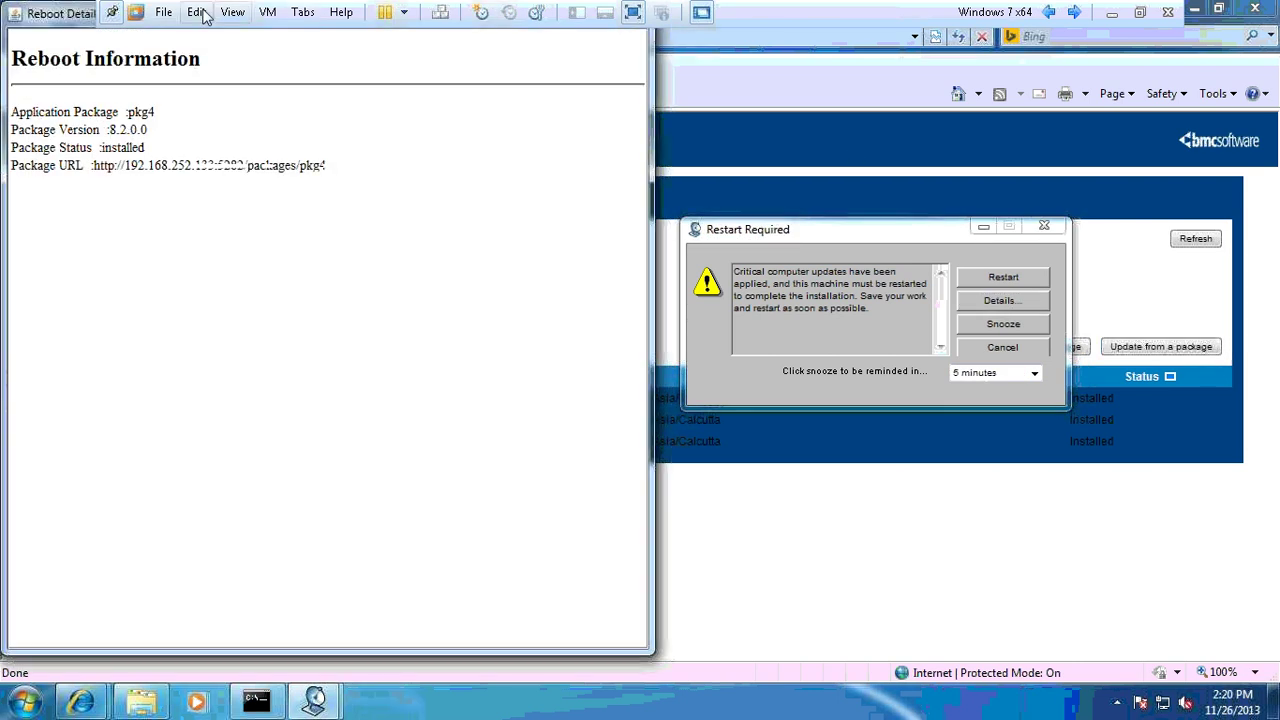
left_click_drag(40, 18, 183, 101)
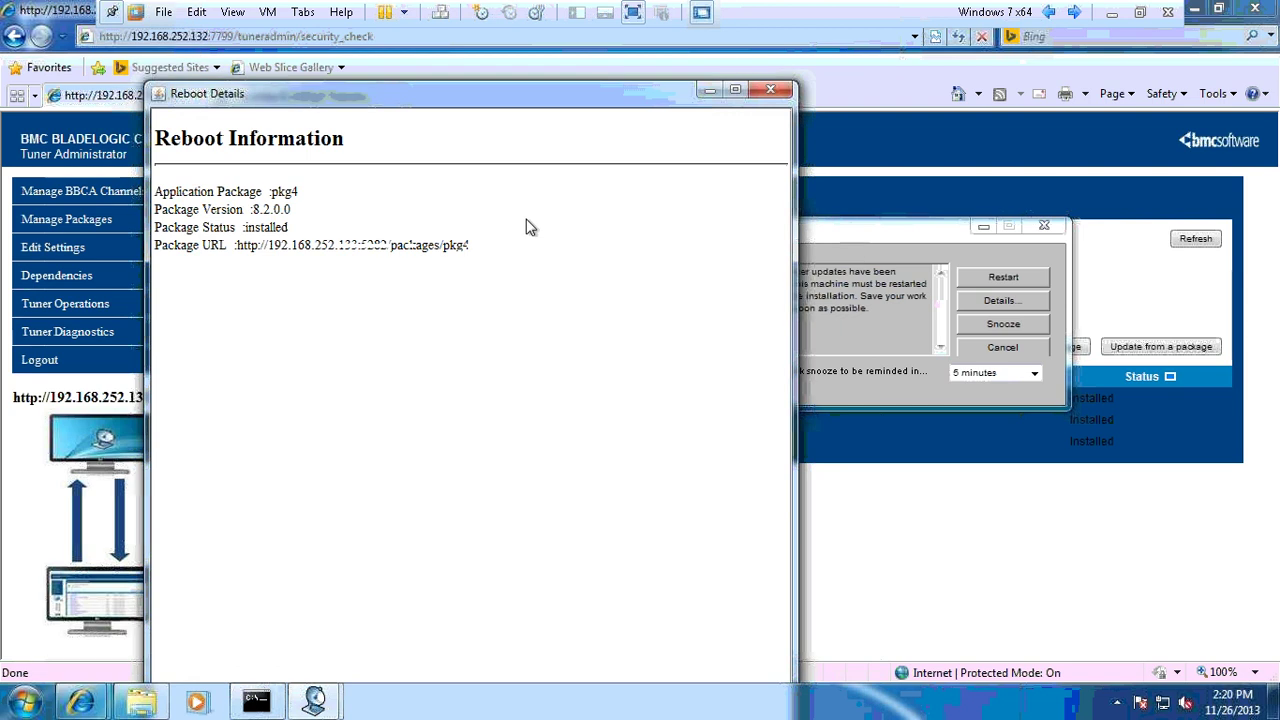
left_click(771, 91)
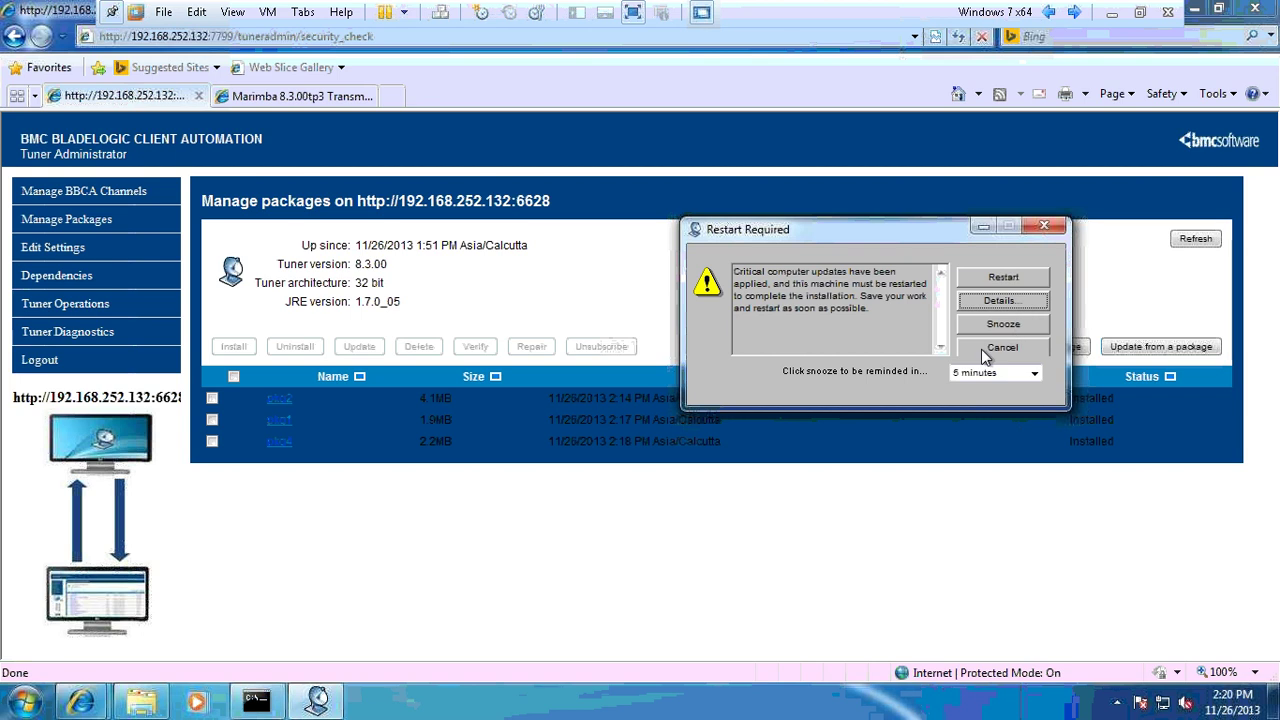
- Restart Windows, closing all Internet Explorer tabs and the leftover command prompt
left_click(997, 276)
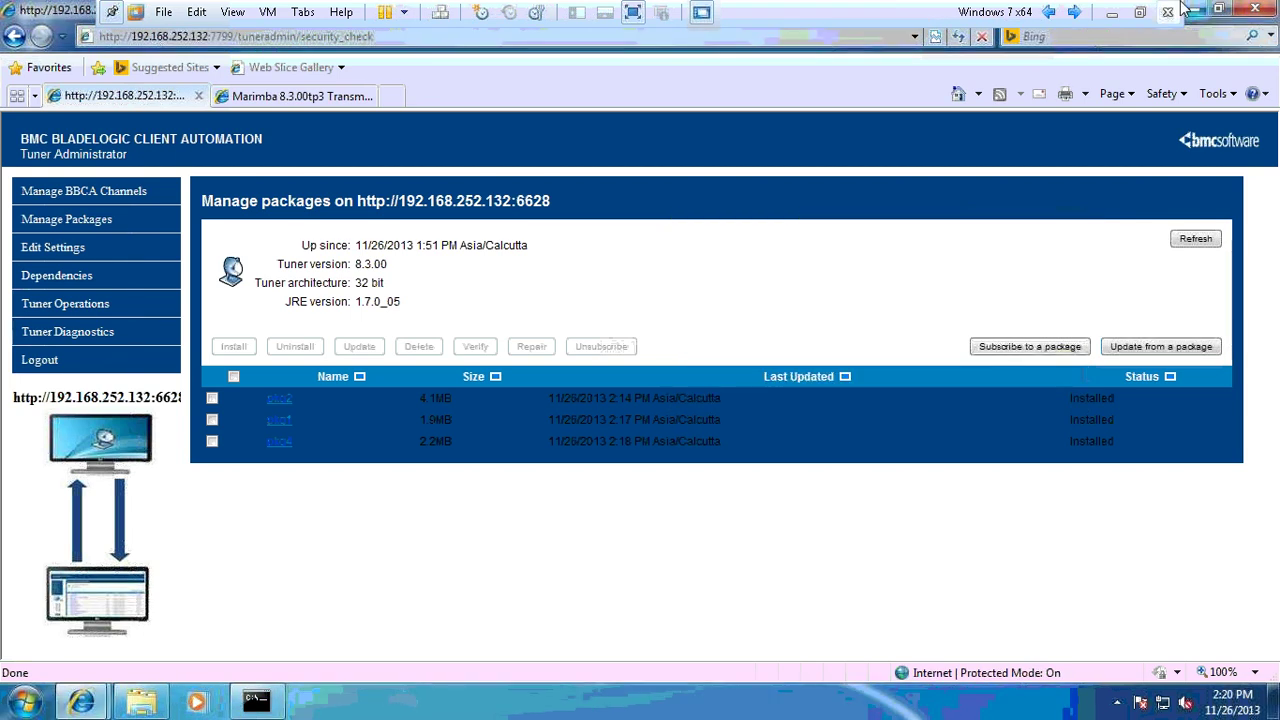
left_click(1255, 9)
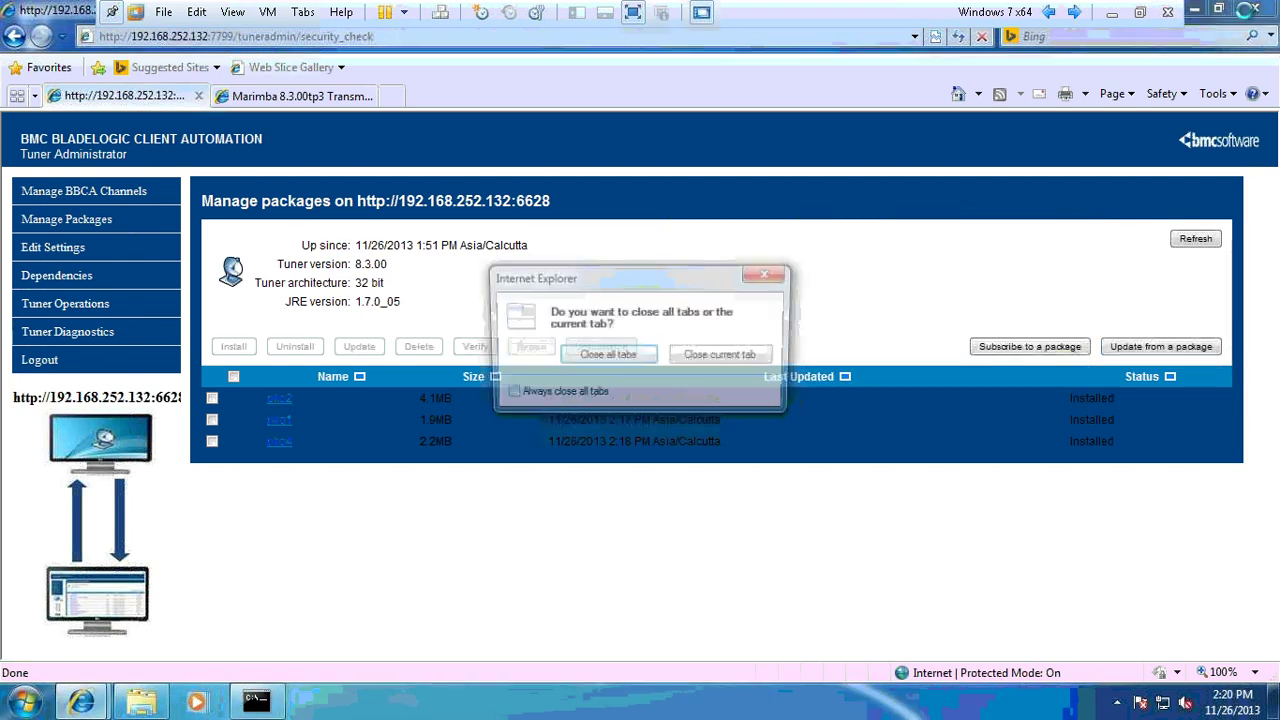
left_click(614, 358)
left_click(748, 142)
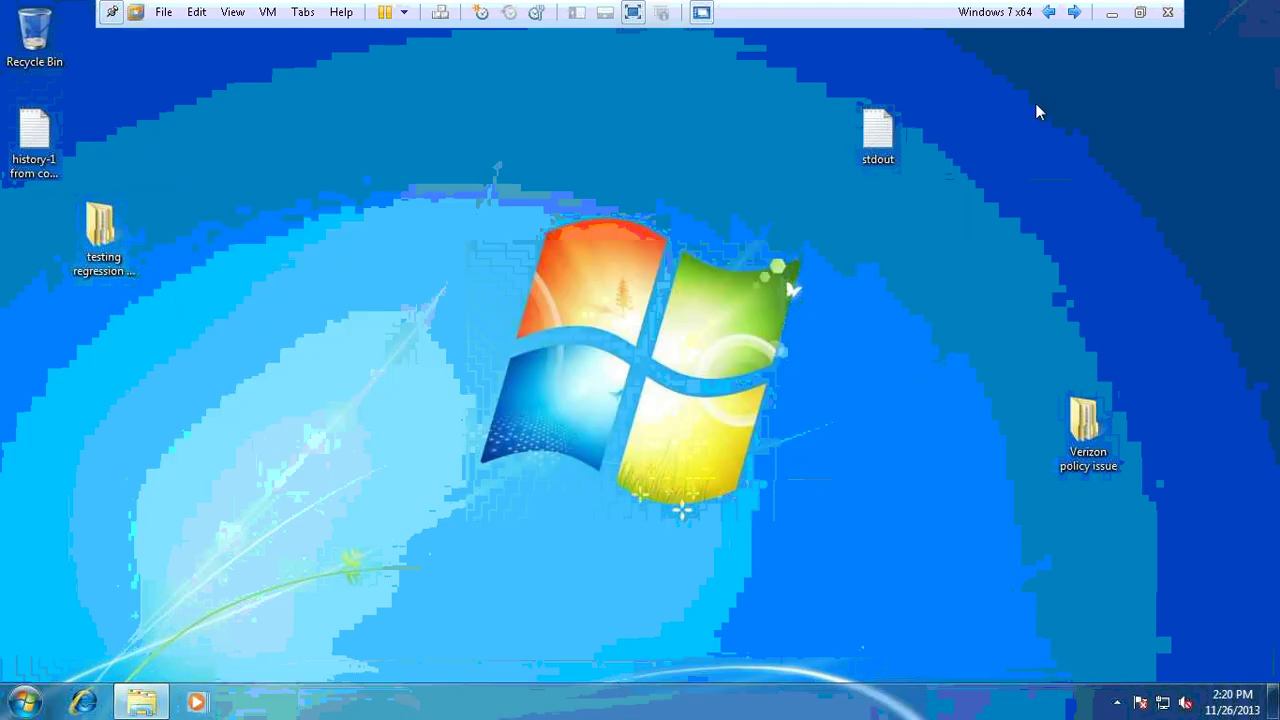
- Return to the Windows 7 x64 VM and log back in with the account password
left_click(1113, 17)
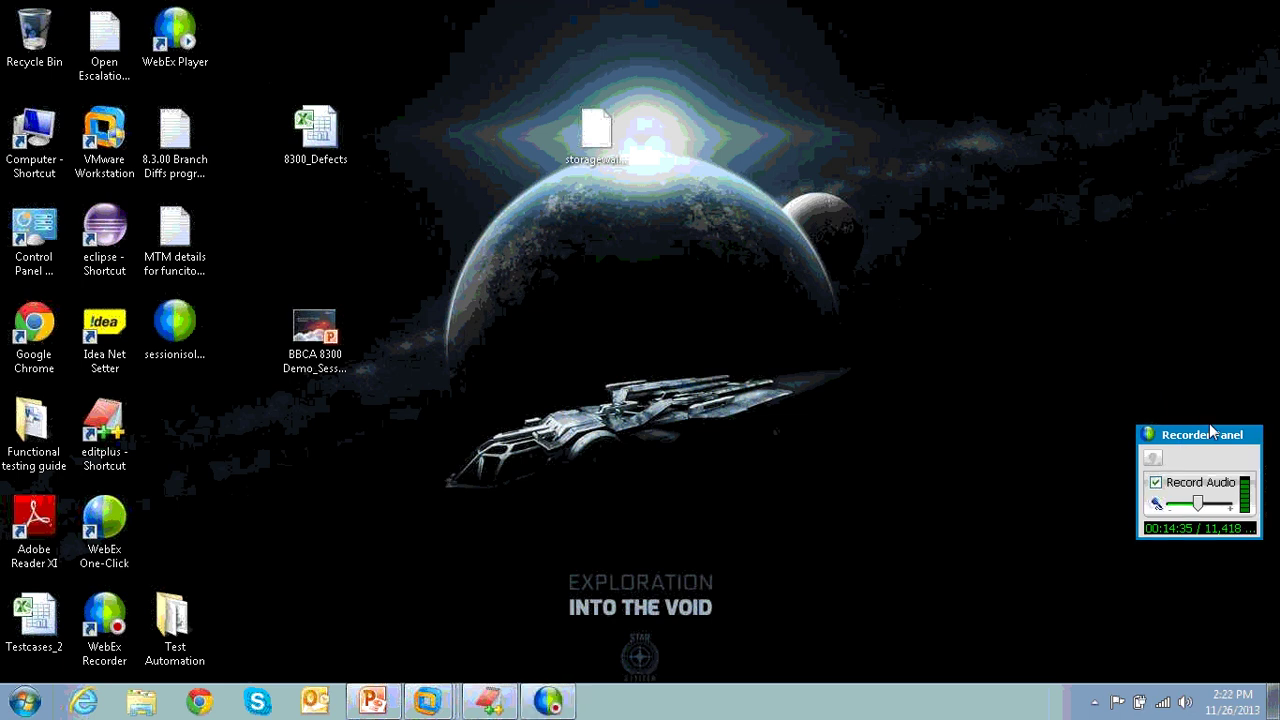
left_click(427, 702)
left_click(410, 659)
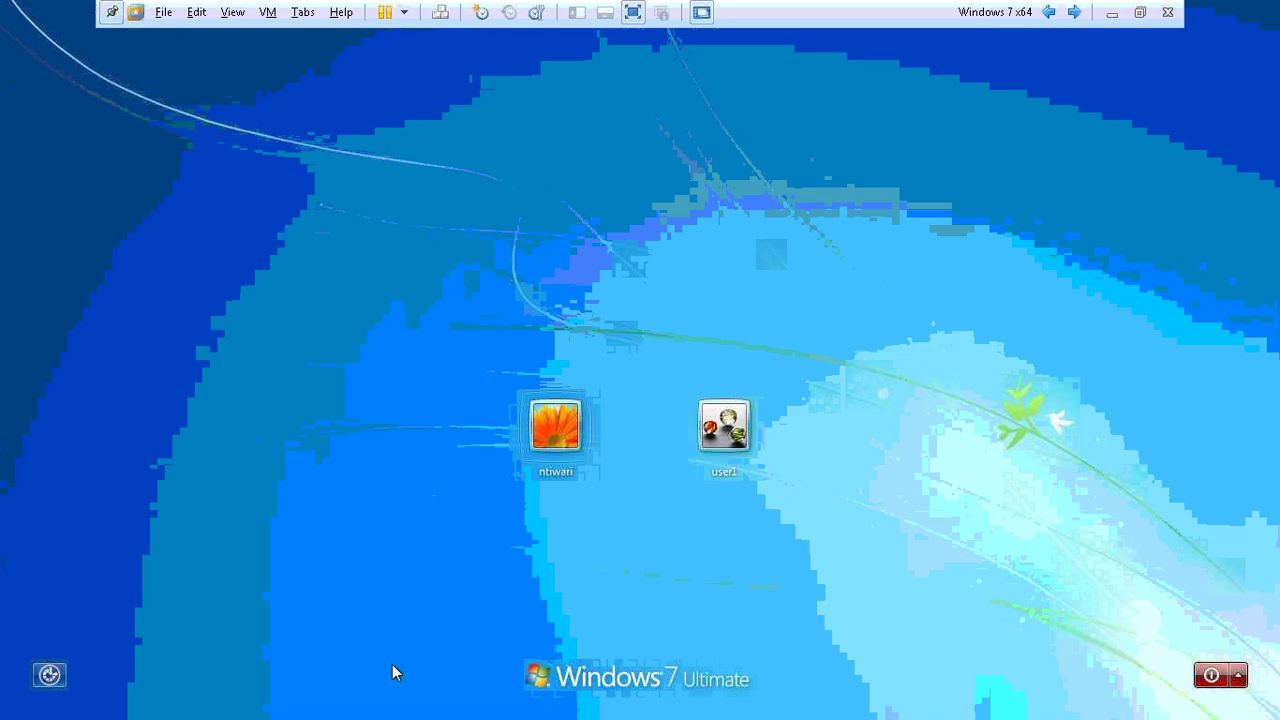
left_click(587, 421)
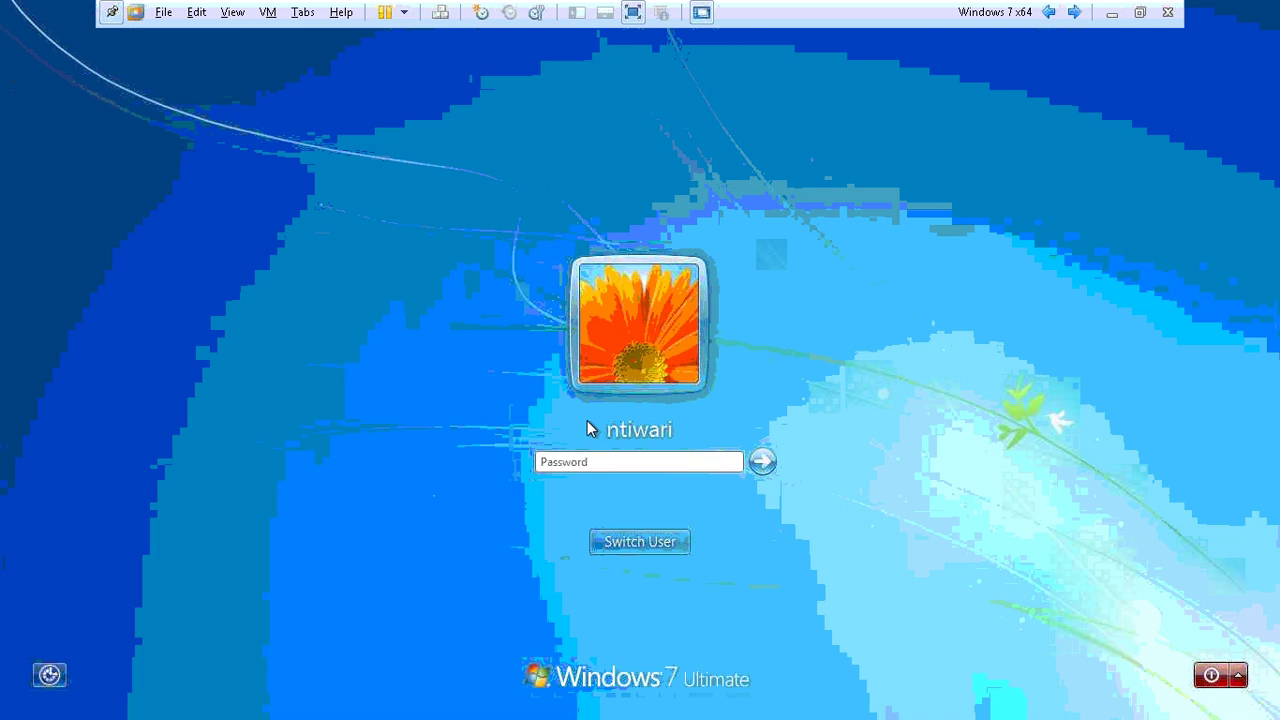
type("********")
key("Return")
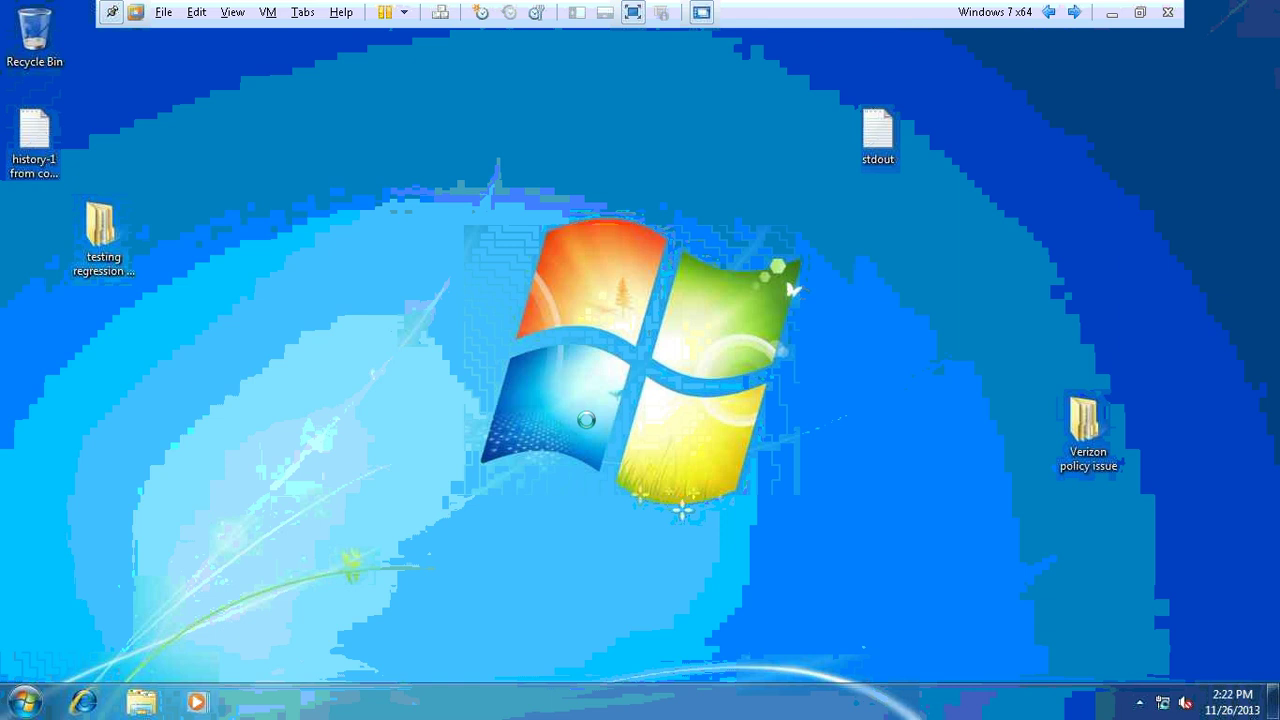
- Open About BBCA Tuner from the tray icon and dismiss the error message
left_click(1141, 703)
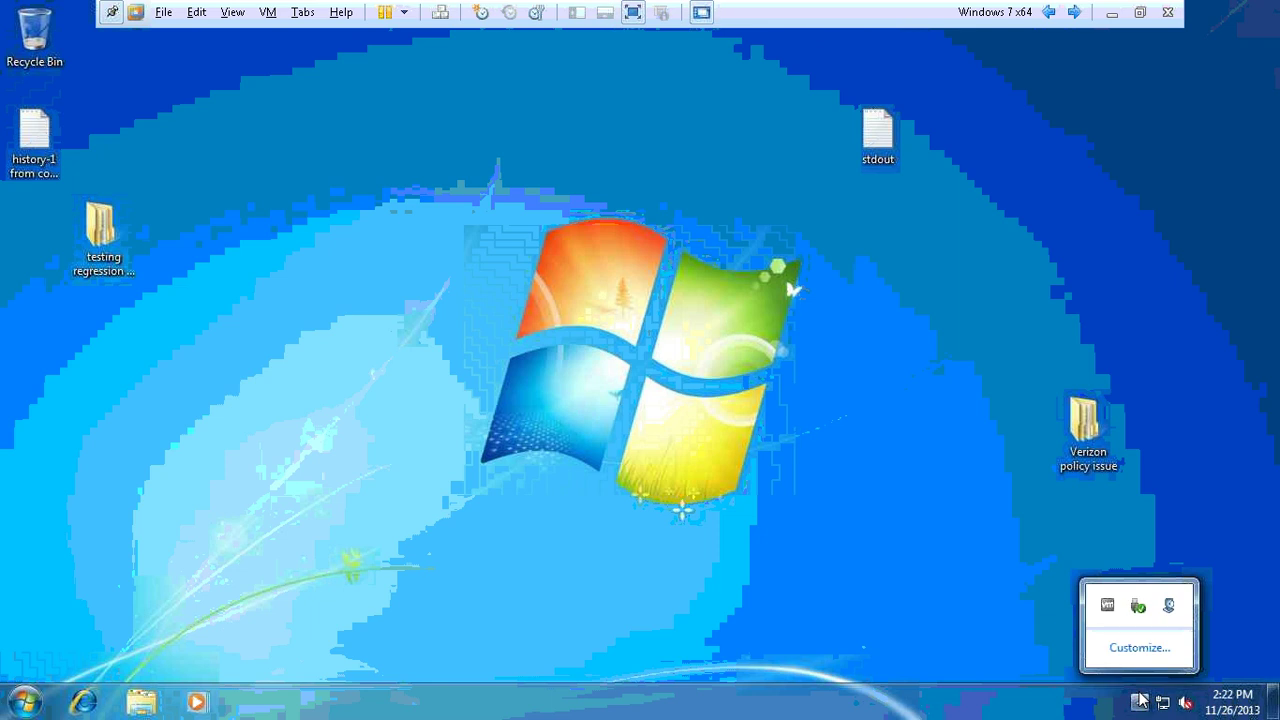
right_click(1170, 608)
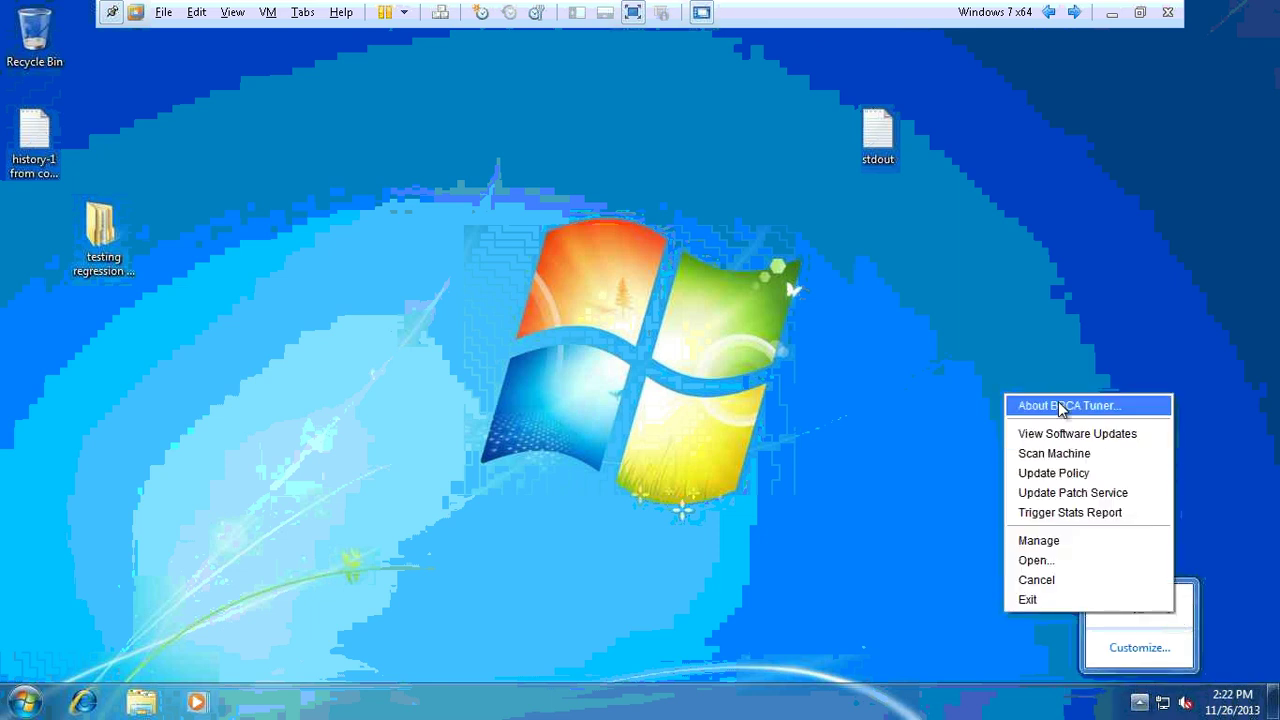
left_click(1063, 406)
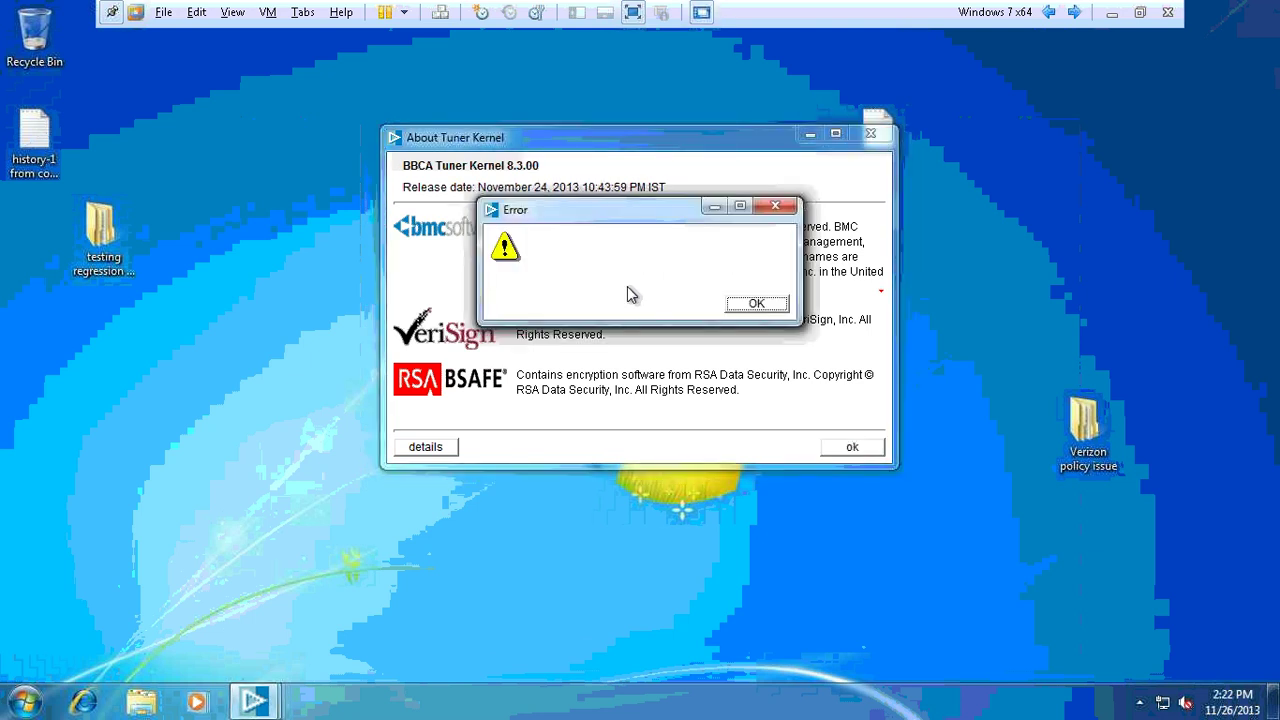
left_click(748, 306)
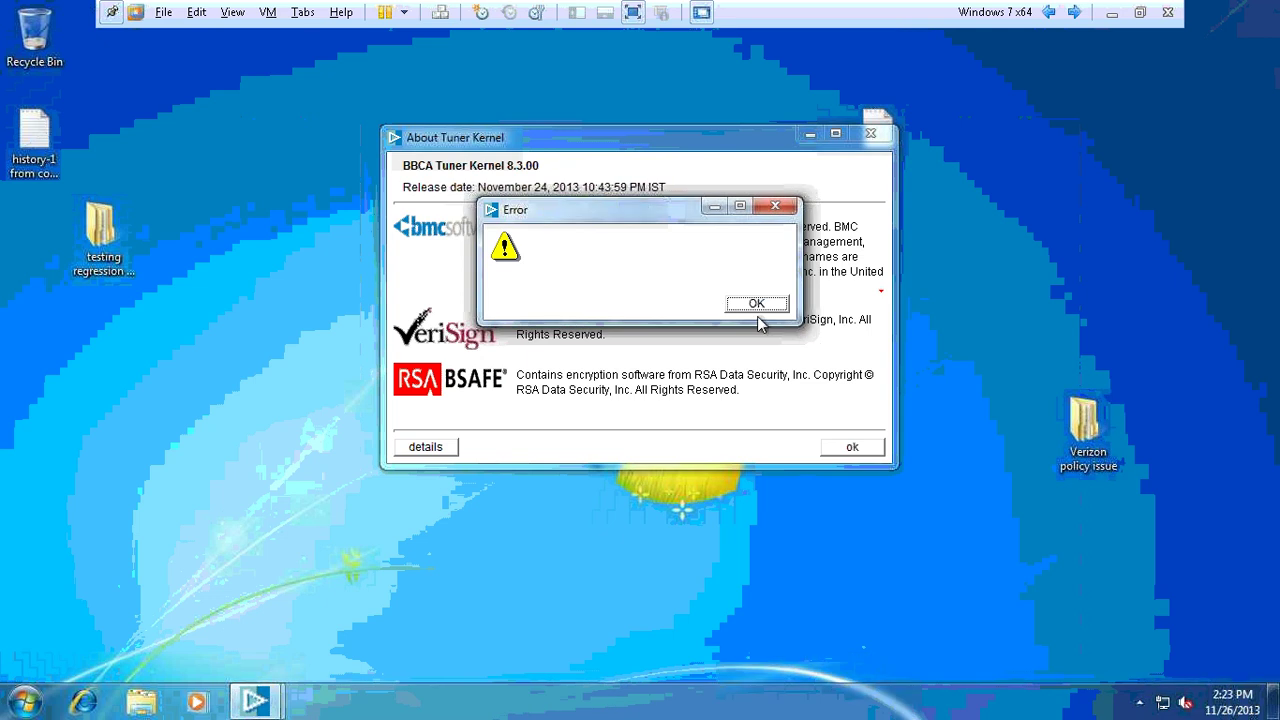
left_click(757, 305)
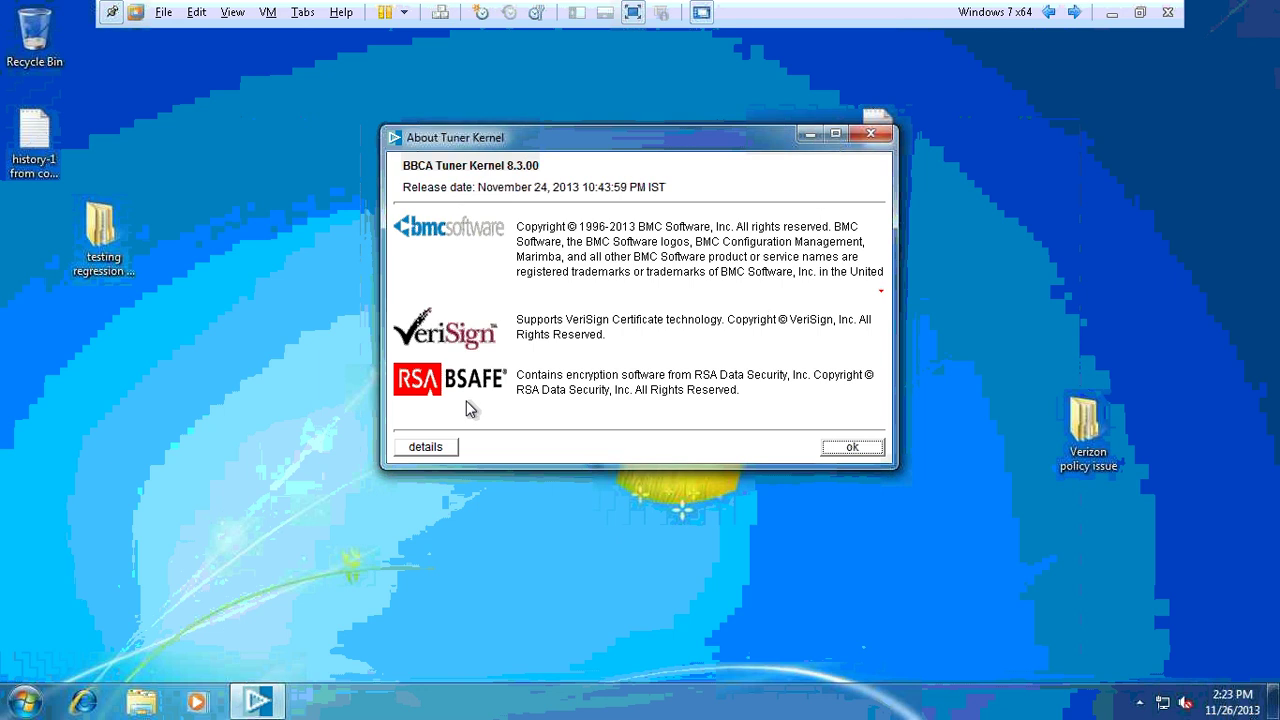
- Review the Tuner Kernel 8.3.00 details showing an NT service on x64 Windows 7, then close them
left_click(427, 450)
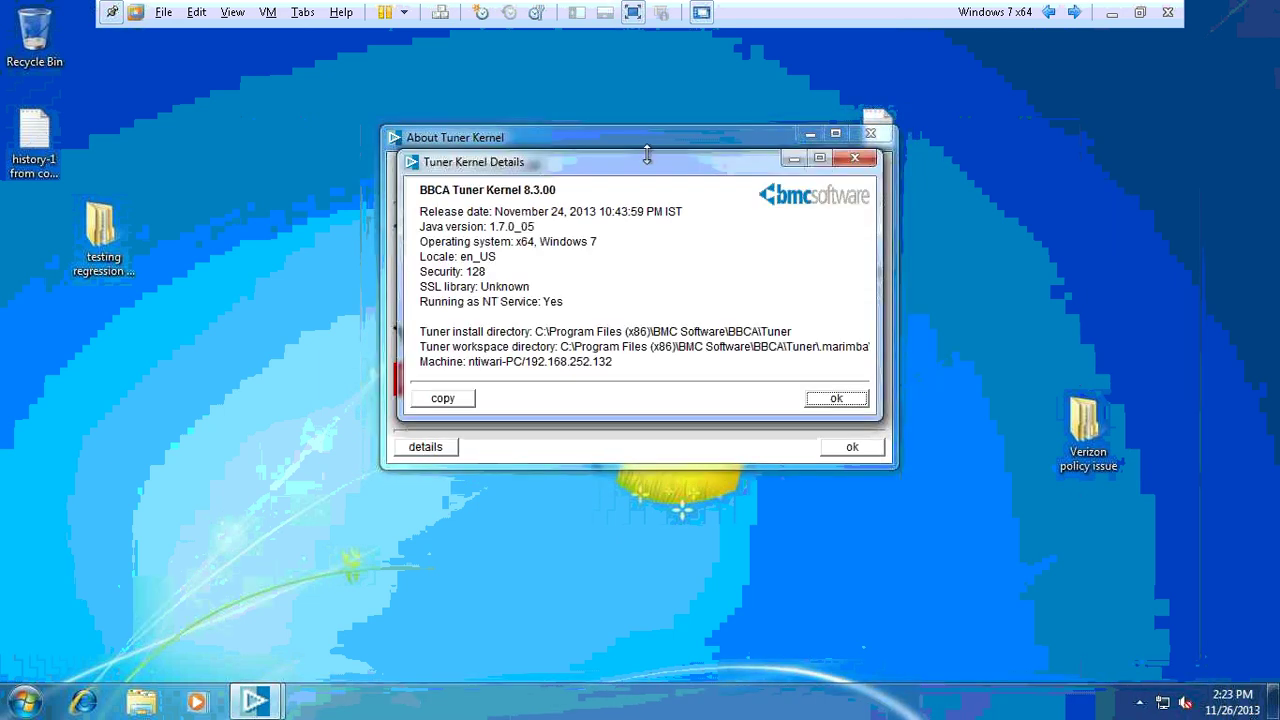
left_click_drag(647, 157, 960, 177)
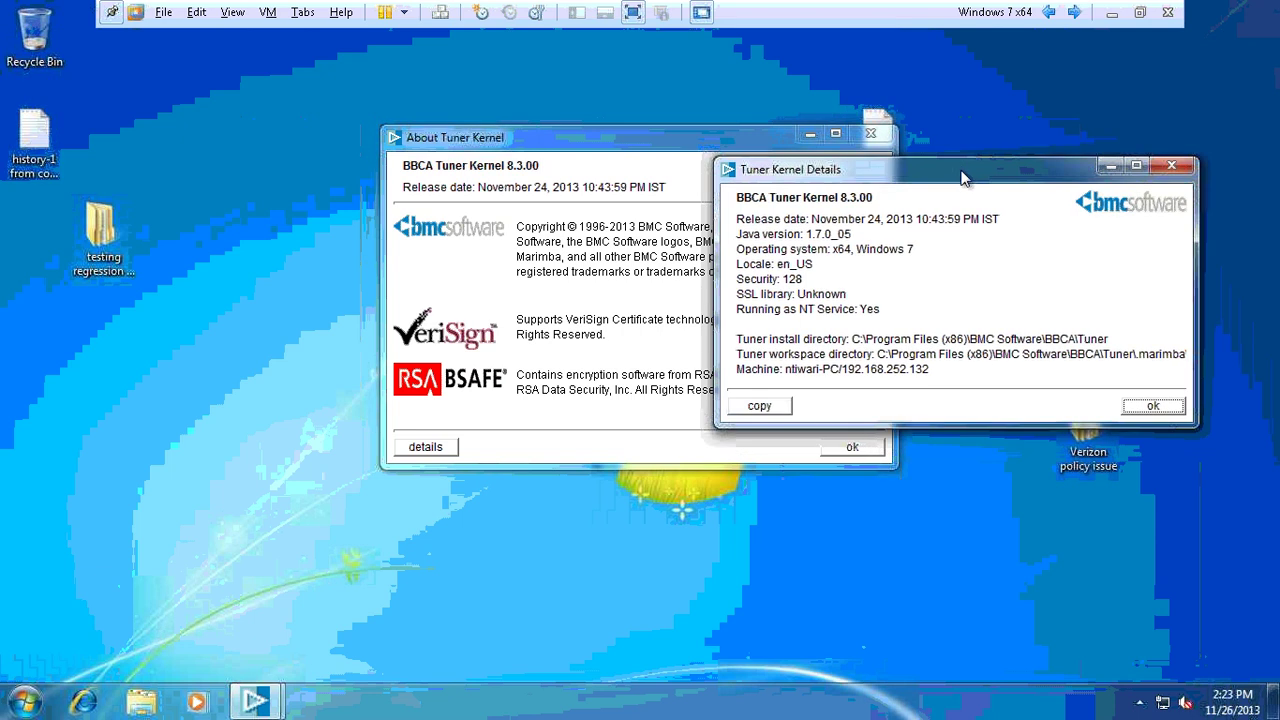
left_click(1141, 410)
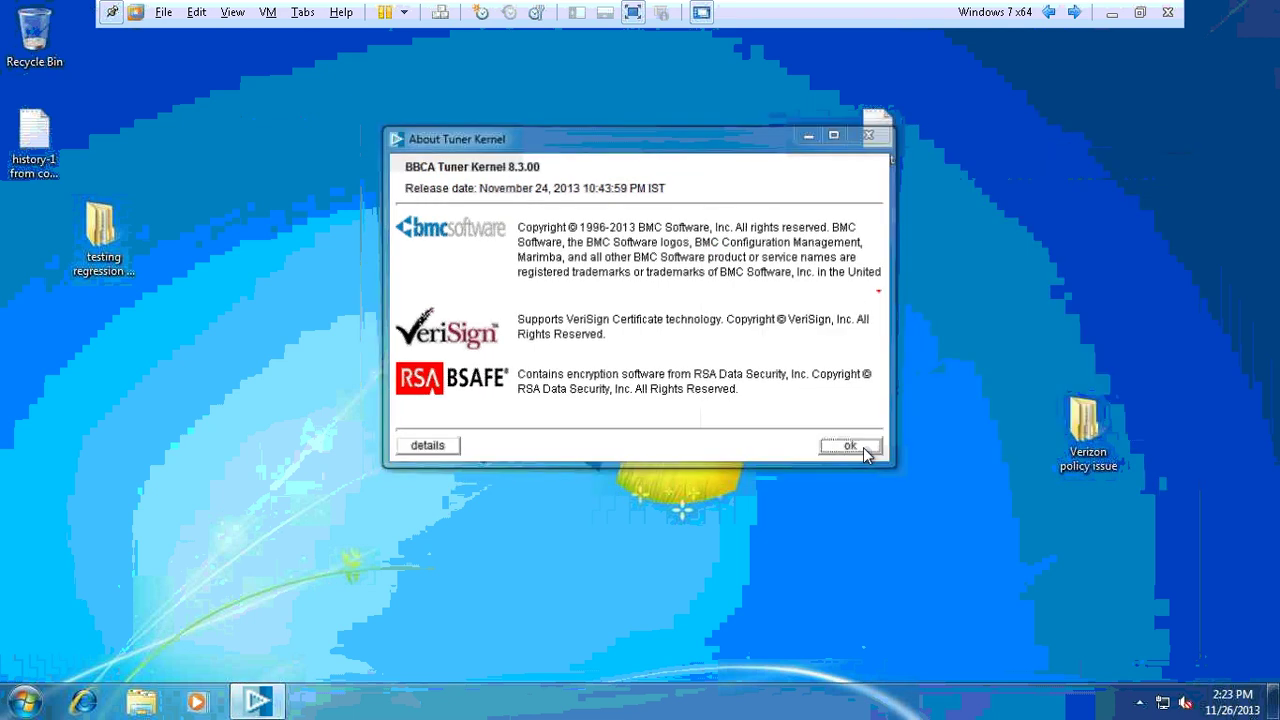
left_click(863, 447)
right_click(757, 693)
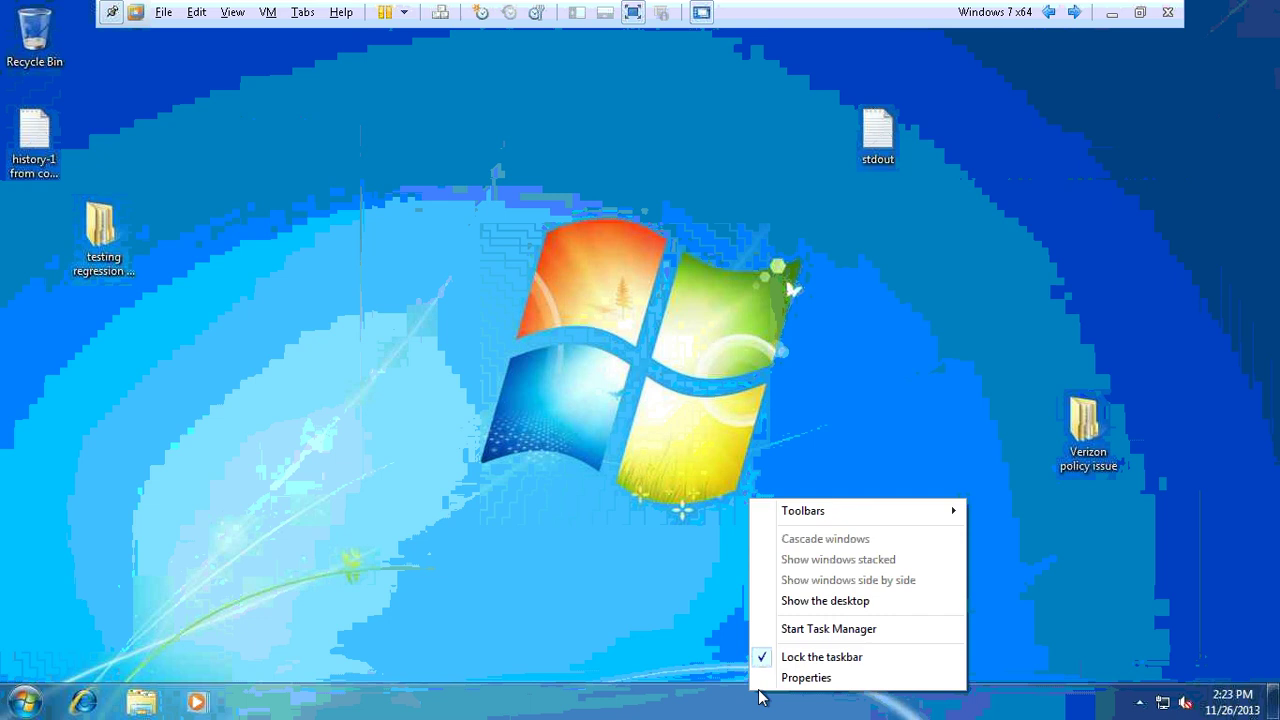
- In an enlarged Task Manager, find marimbaclient.exe *32 and java.exe *32, then return to the slides
left_click(828, 630)
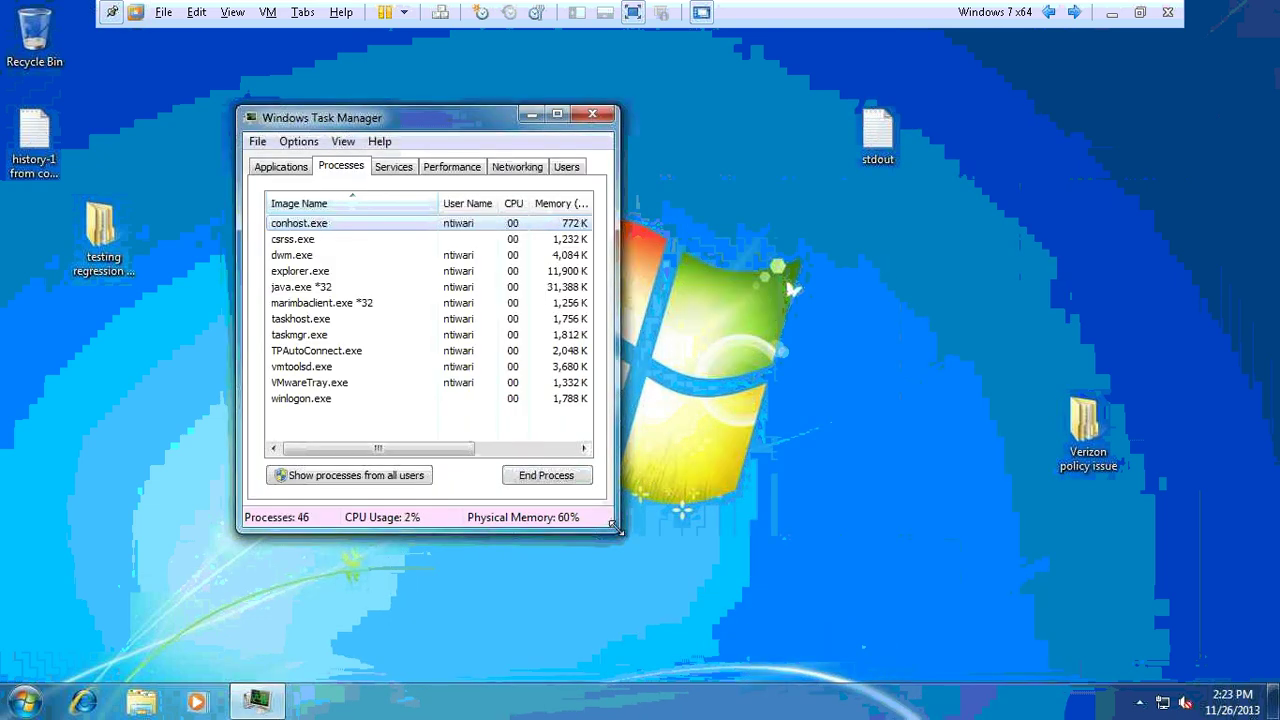
left_click_drag(614, 530, 1182, 645)
left_click(345, 303)
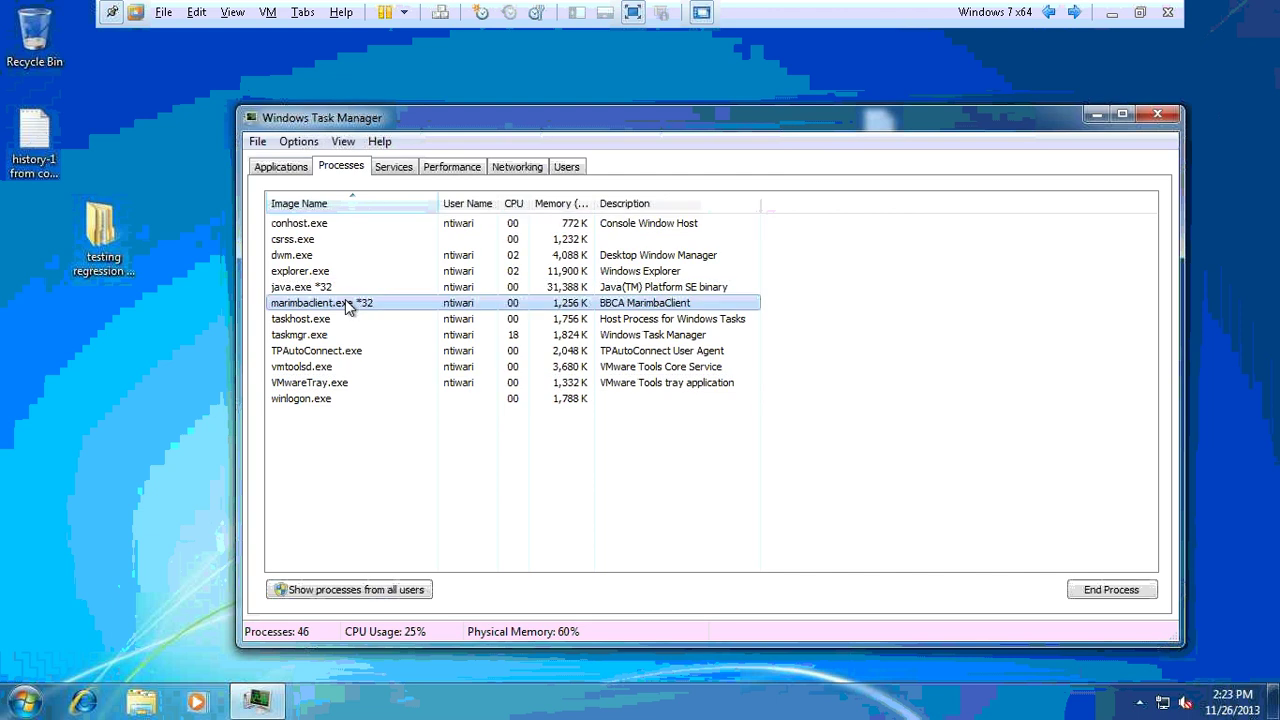
left_click(325, 287)
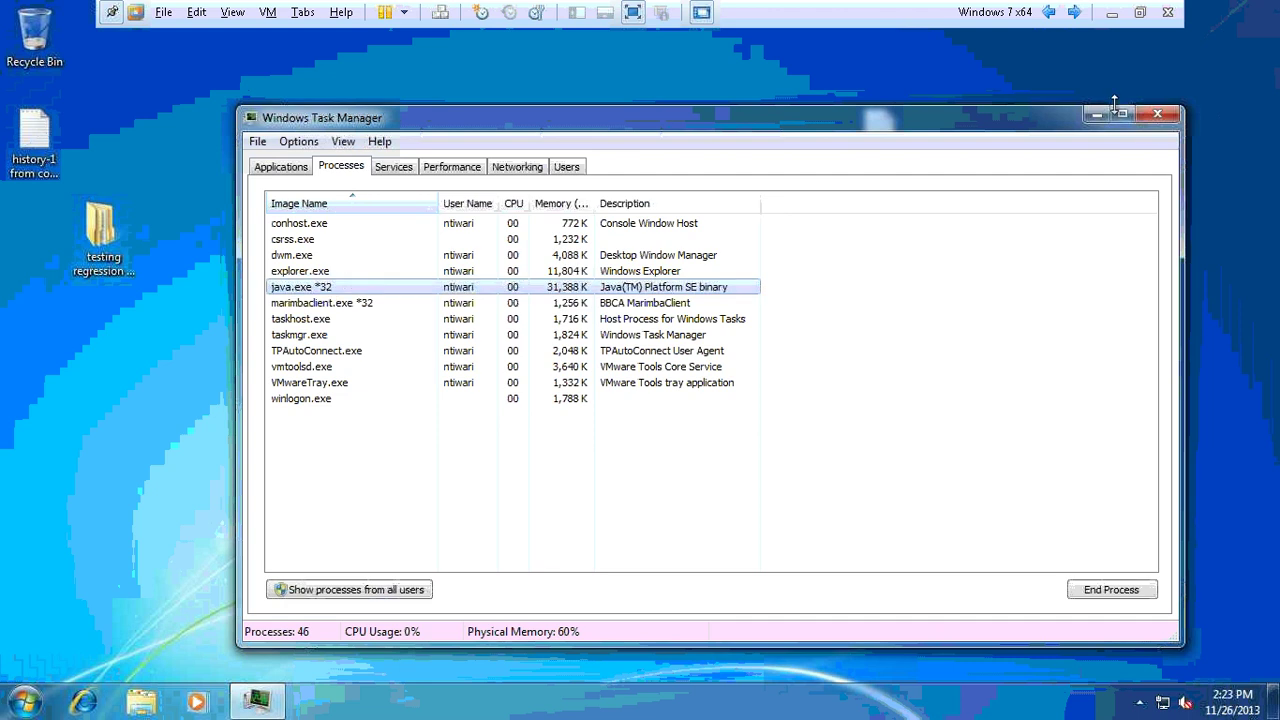
left_click(580, 302)
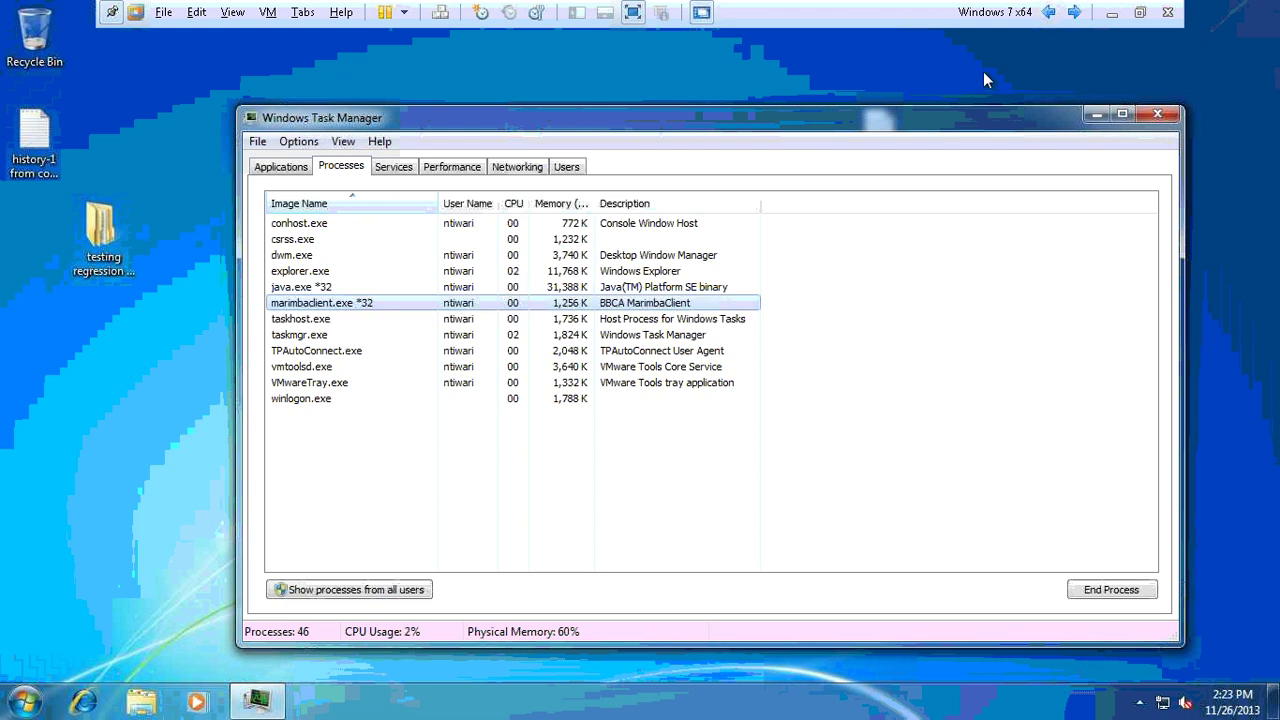
left_click(1114, 12)
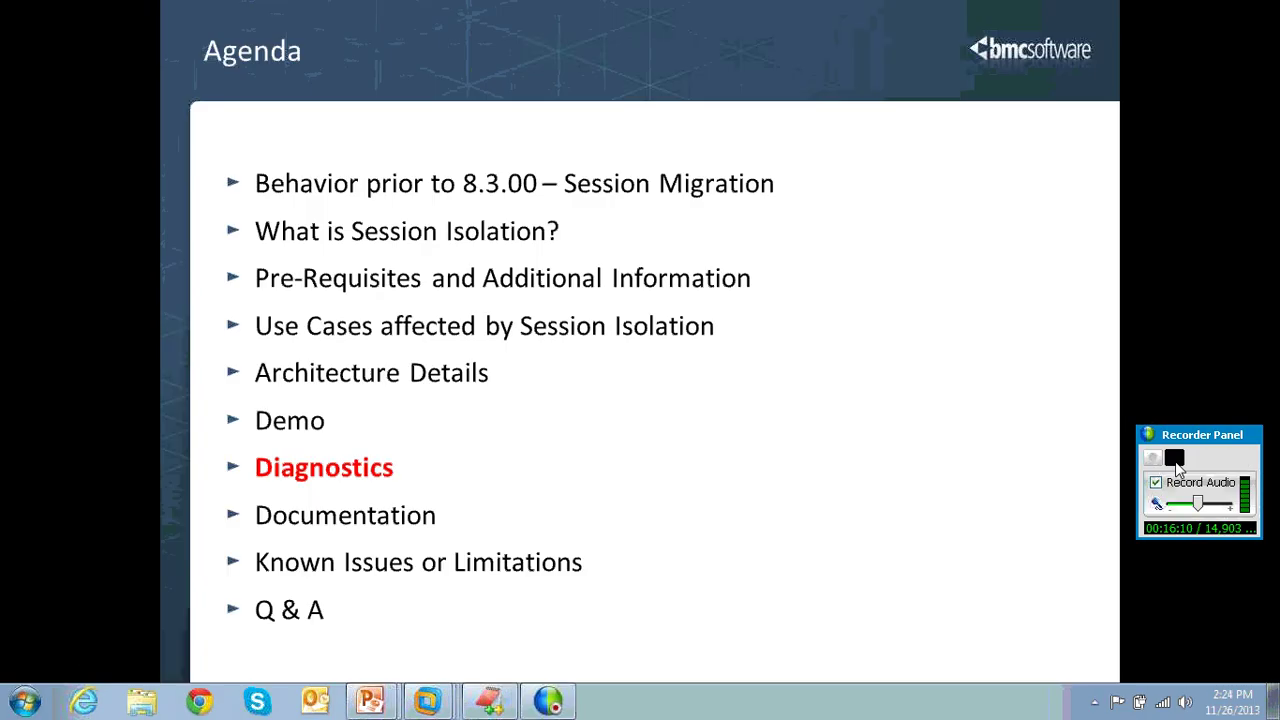
left_click(1174, 458)
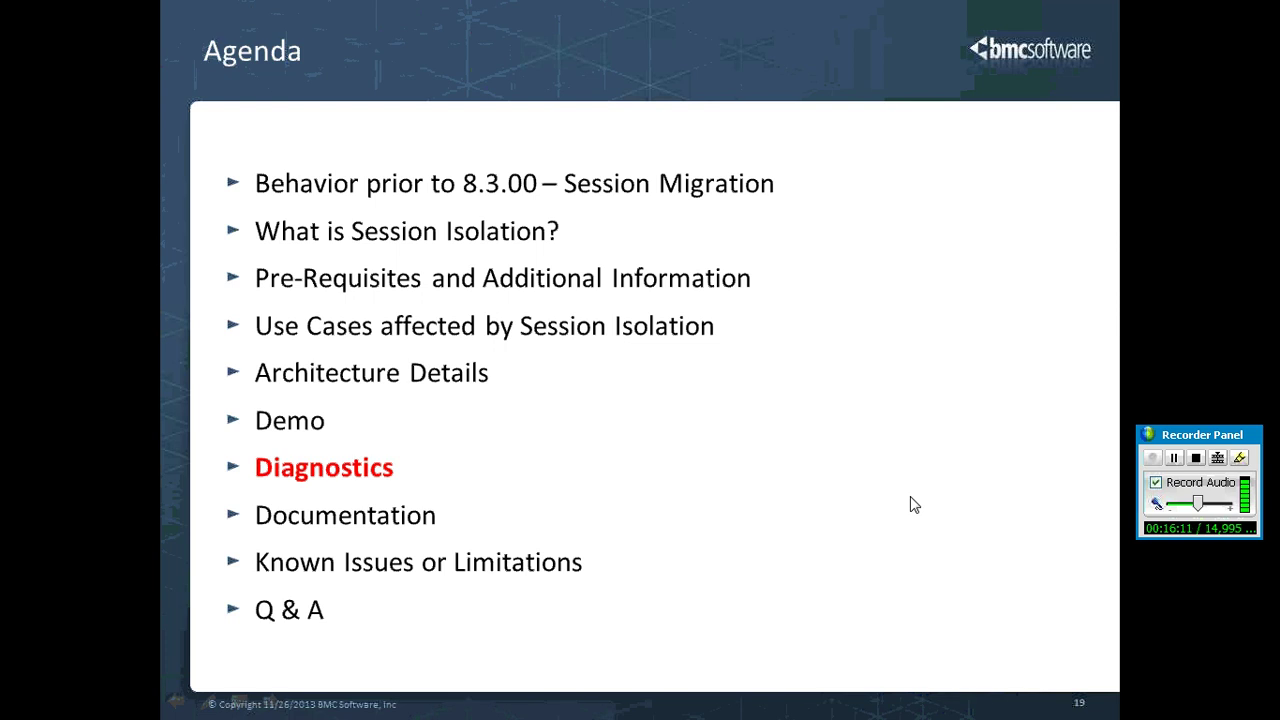